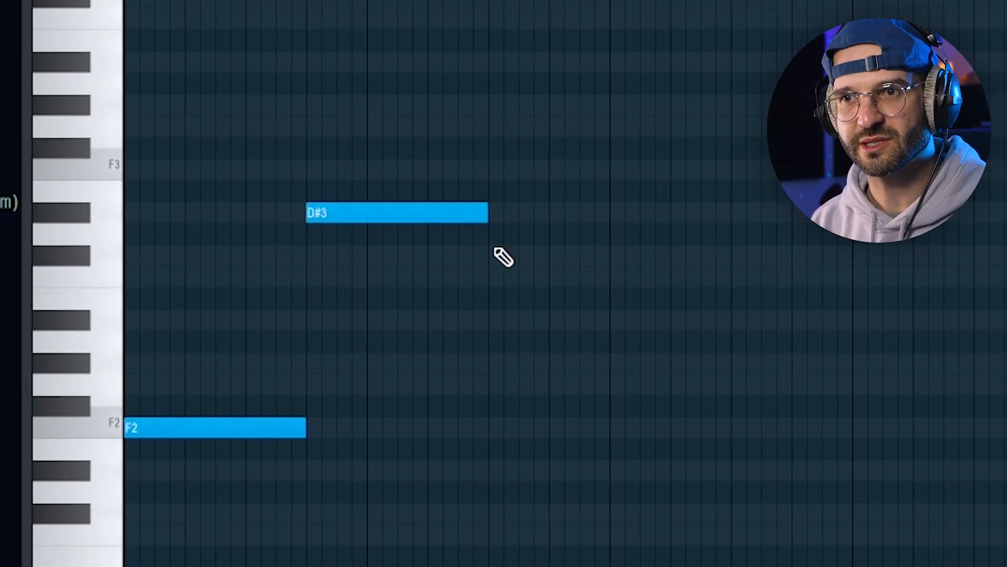
Step: Add a C#3 note right after the D#3, and lower both notes by one octave
left_click(496, 254)
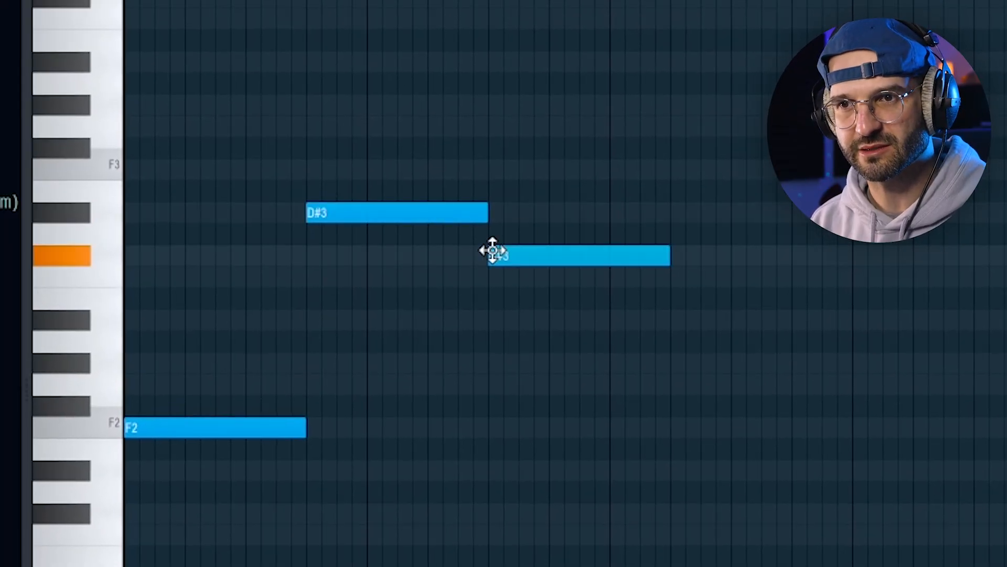
key("space")
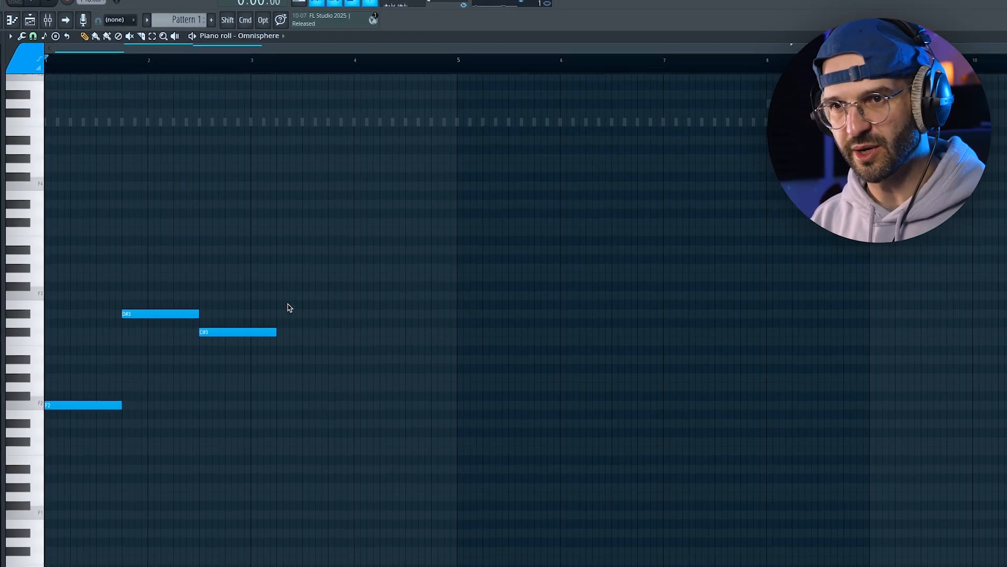
left_click_drag(328, 239, 200, 315)
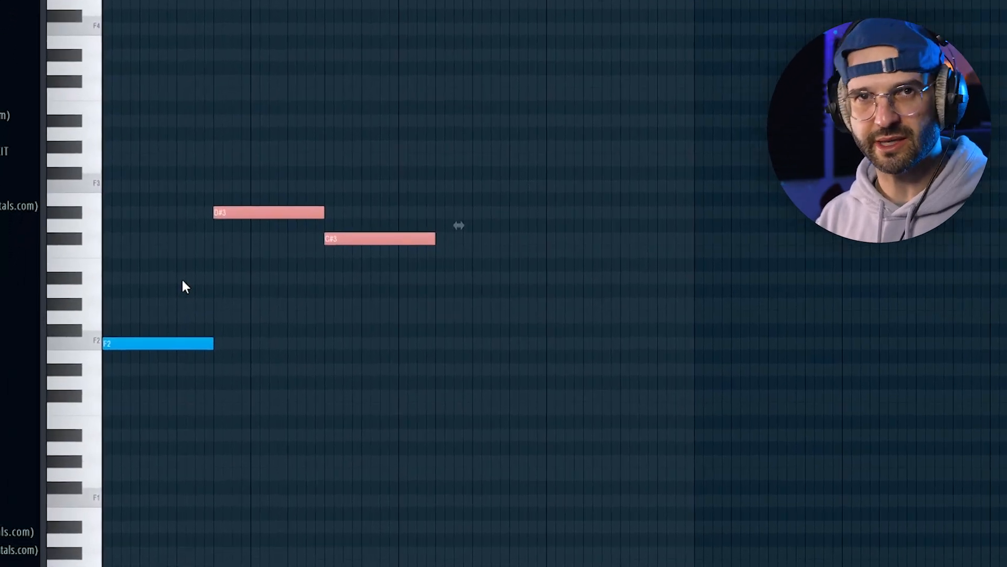
key("ctrl+Down")
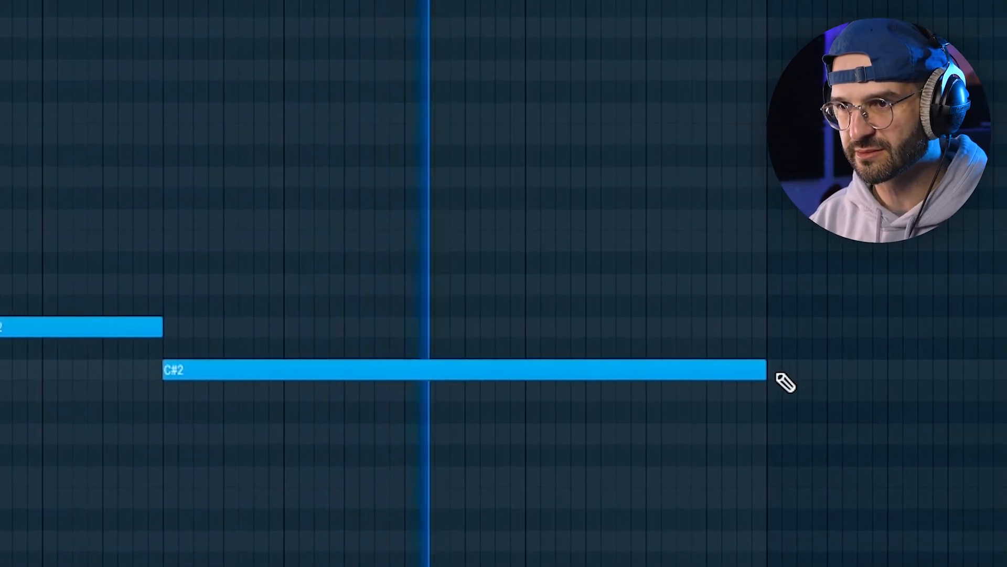
Step: Continue the bass line from bar 5 with C#2, D#2 and F2 notes, extending the final F2 to bar 9
left_click(837, 369)
left_click(783, 336)
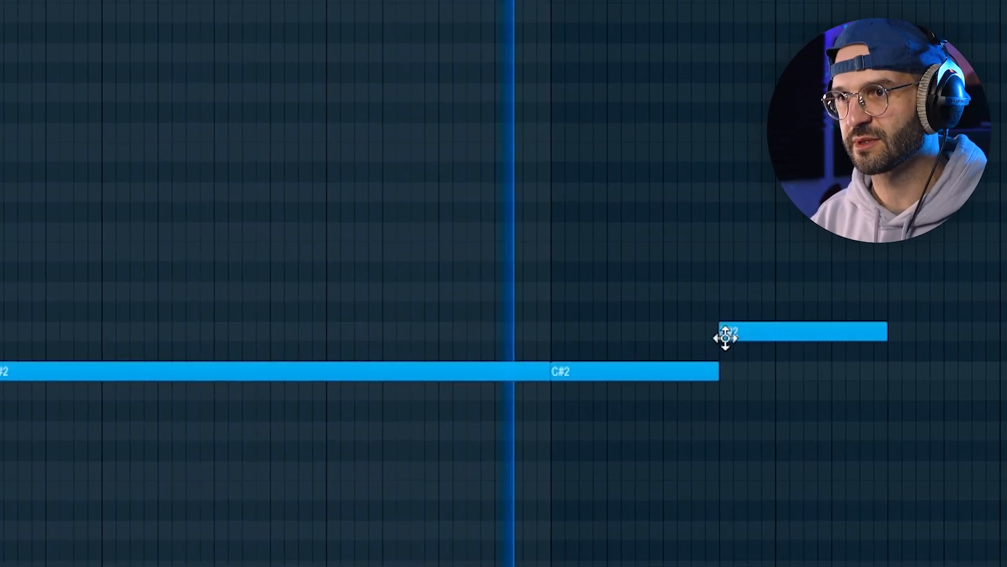
left_click(953, 295)
left_click_drag(868, 298, 993, 304)
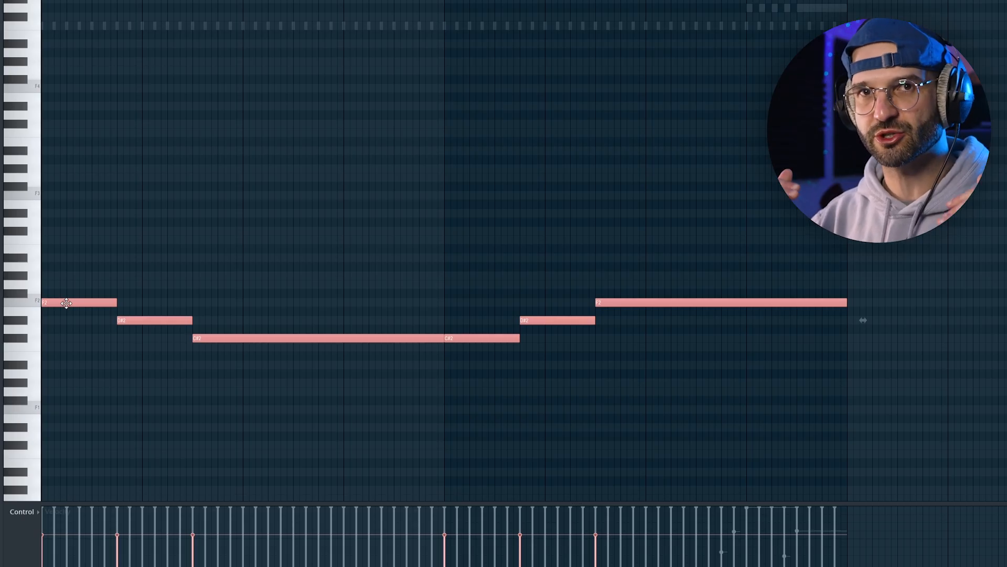
Step: Duplicate the bass line two octaves up and stack shifted copies into chords, starting with F4, G#4 and C5
left_click_drag(141, 302, 70, 196)
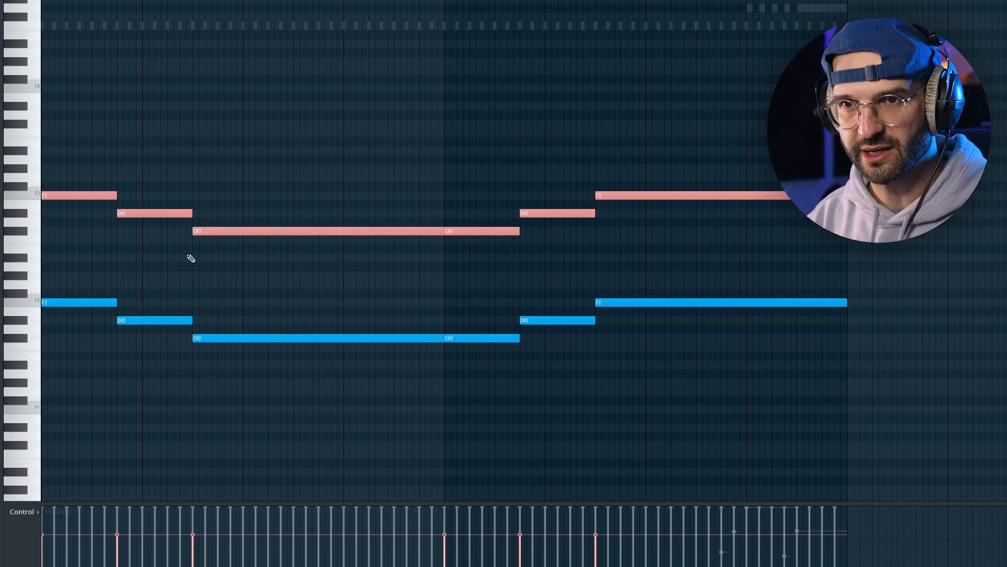
key("super+Up")
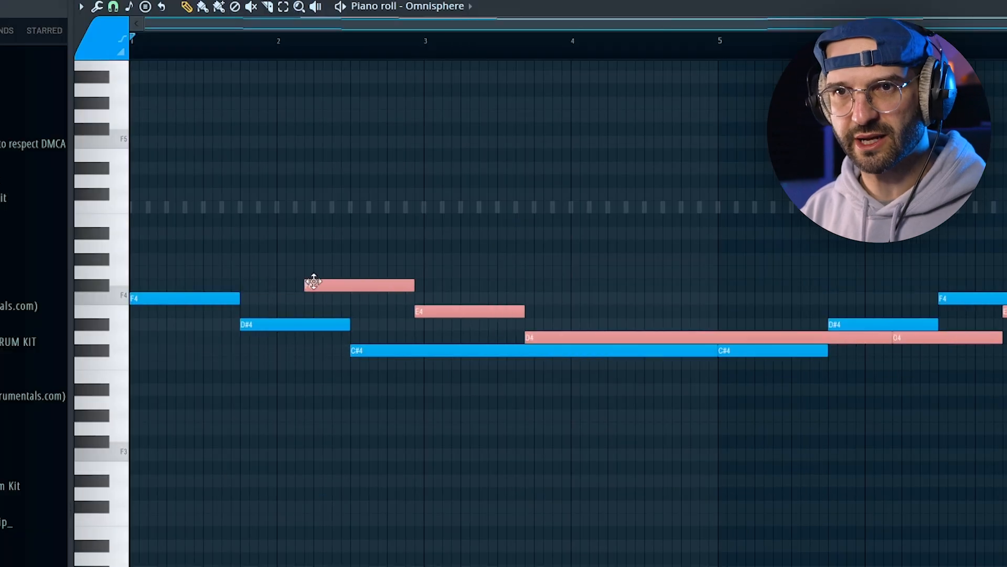
left_click_drag(310, 281, 142, 254)
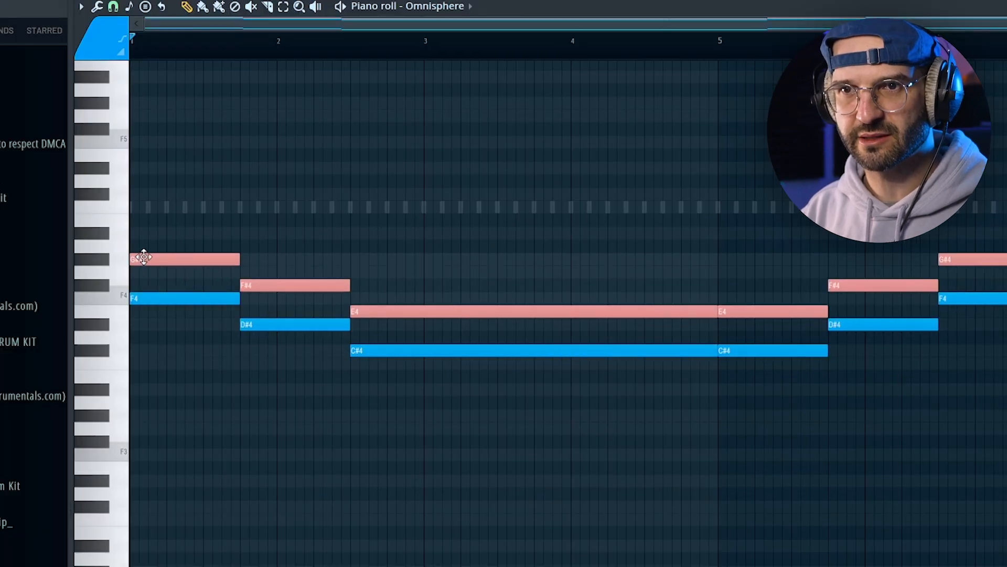
left_click_drag(191, 229, 153, 153)
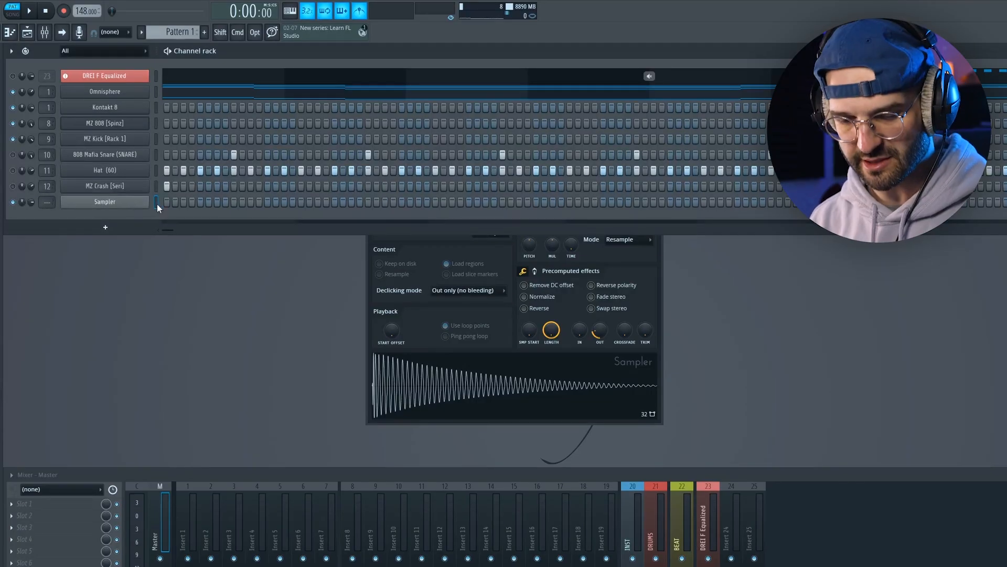
Step: Move the Sampler channel up the channel rack so it sits directly above Omnisphere
key("alt+Up")
key("alt+Up")
key("alt+Up")
key("alt+Up")
key("alt+Up")
key("alt+Up")
key("alt+Up")
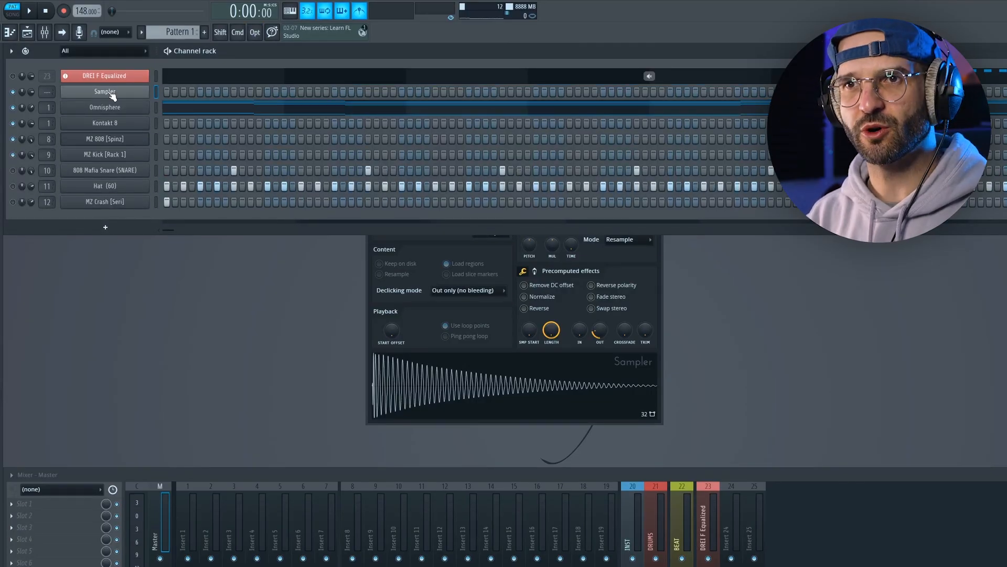
Step: Copy the Omnisphere channel's notes and paste them into the Sampler channel
right_click(110, 108)
left_click(110, 108)
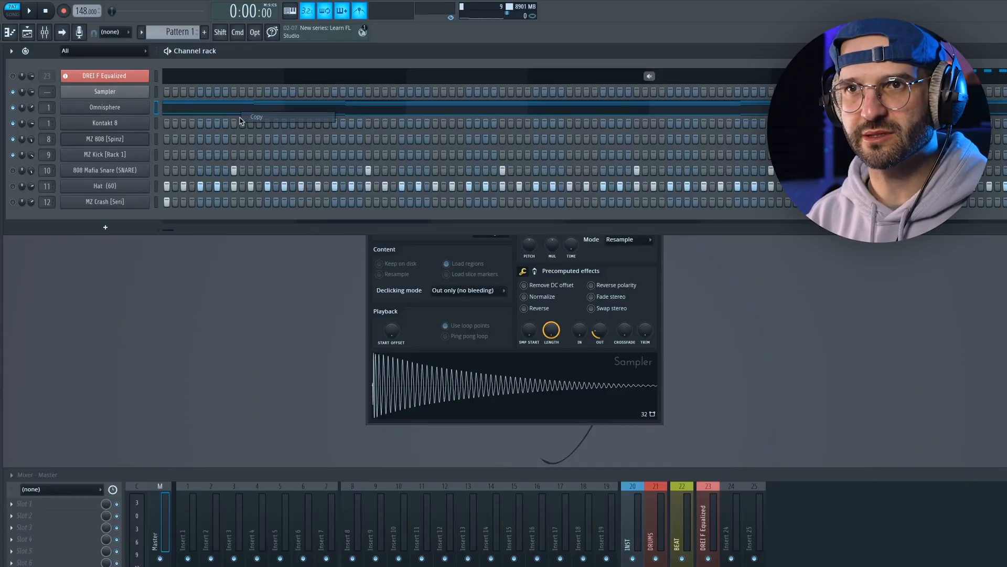
right_click(81, 92)
left_click(261, 111)
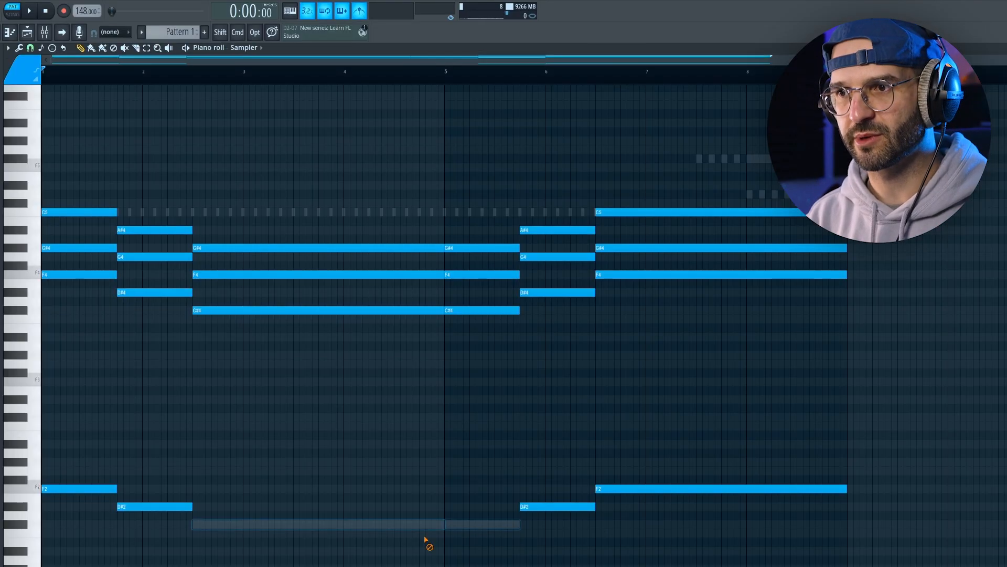
Step: Lower the Sampler chords by two octaves and stack a copy of them one octave higher
key("super+Down")
key("super+Down")
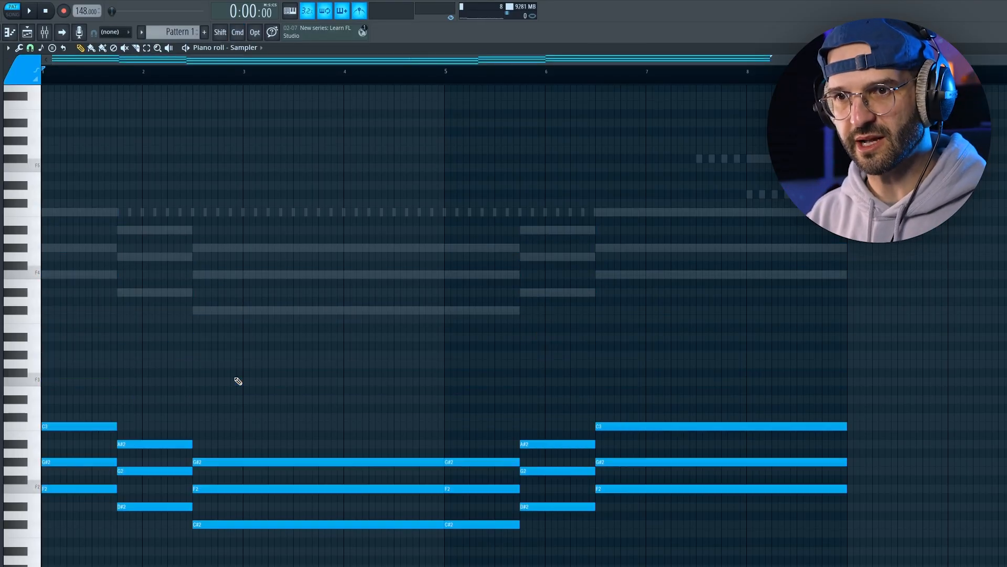
left_click_drag(909, 326, 43, 526)
left_click_drag(51, 488, 49, 376)
Step: Duplicate the whole stack of Sampler chord notes two octaves higher
left_click_drag(669, 565, 67, 282)
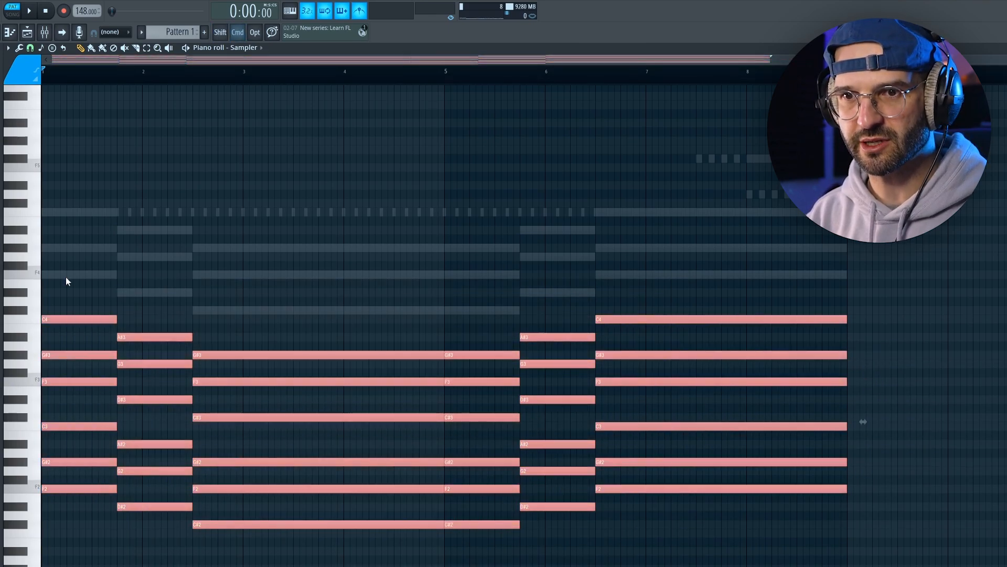
left_click_drag(60, 489, 40, 344)
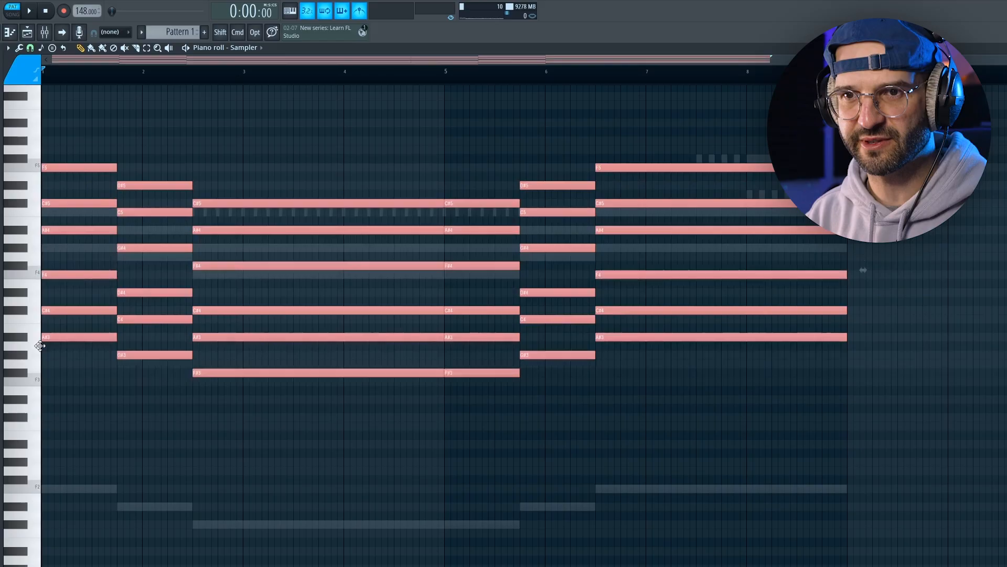
key("super+z")
left_click_drag(58, 490, 59, 276)
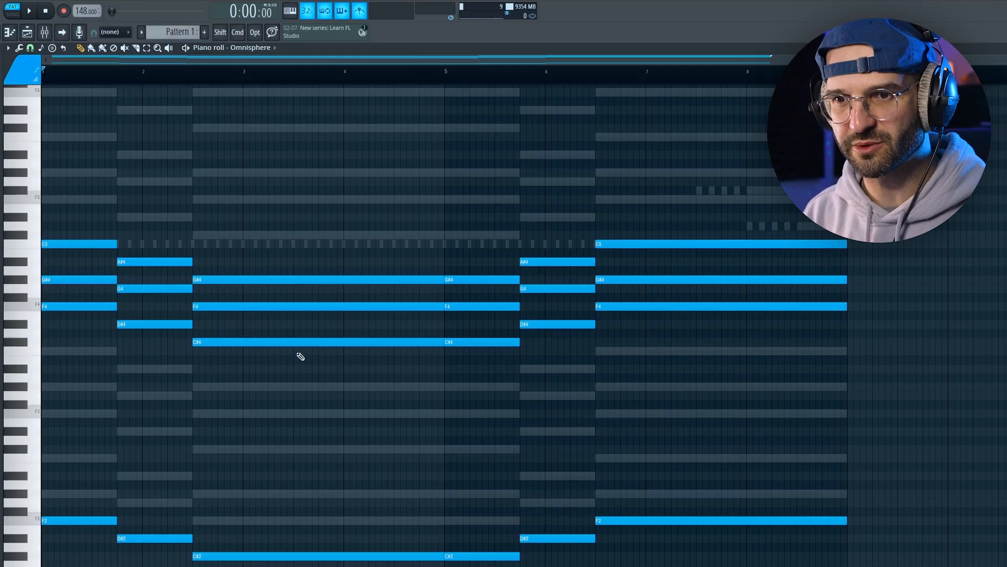
Step: Invert the Omnisphere chords by lowering the first chord's C5 to C4 and raising the C#4 notes to C#5
key("space")
left_click(69, 245)
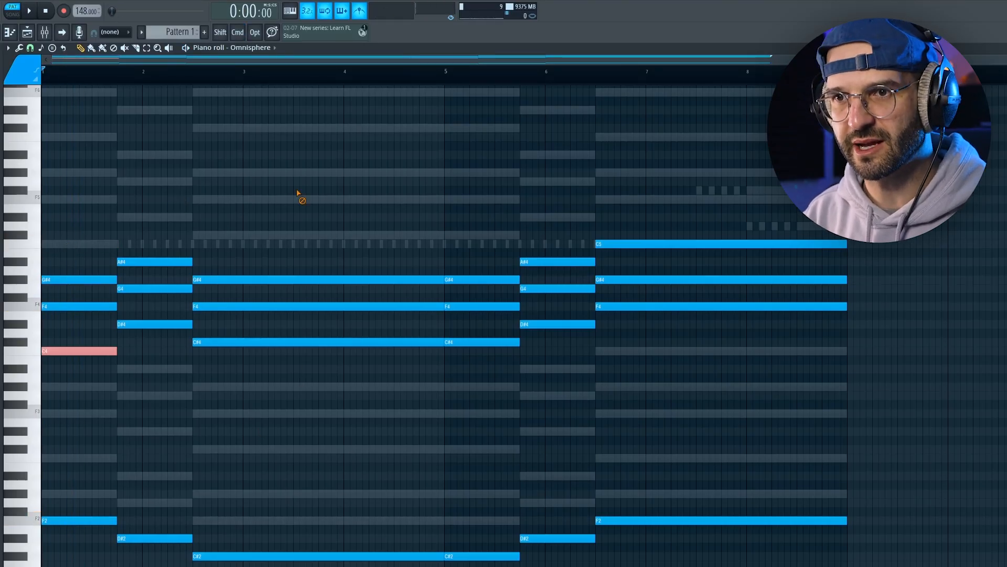
left_click(248, 344, "super")
key("super+Up")
key("space")
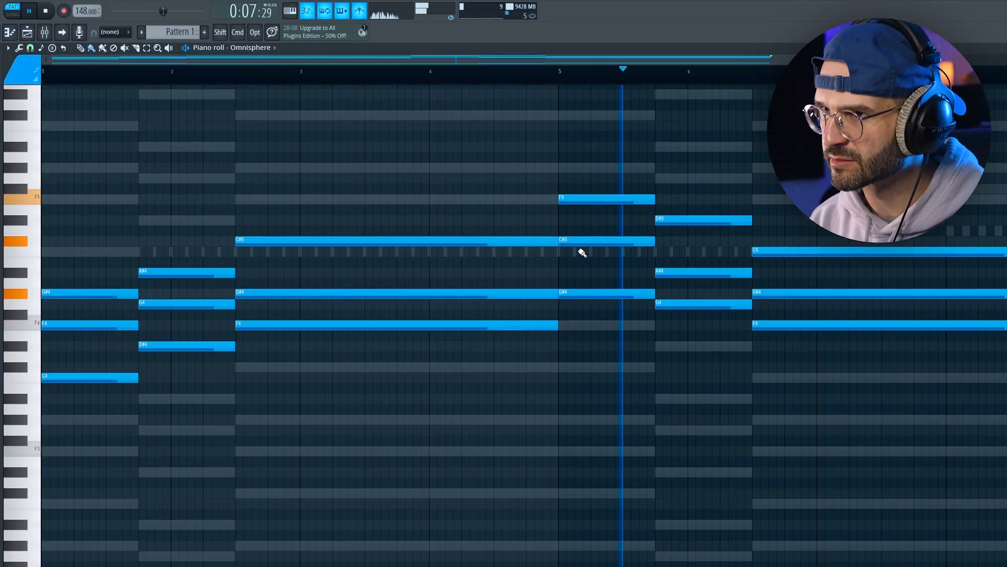
key("space")
Step: Select the middle note of every Omnisphere chord and raise them all by one octave
left_click_drag(120, 350, 69, 315, "ctrl")
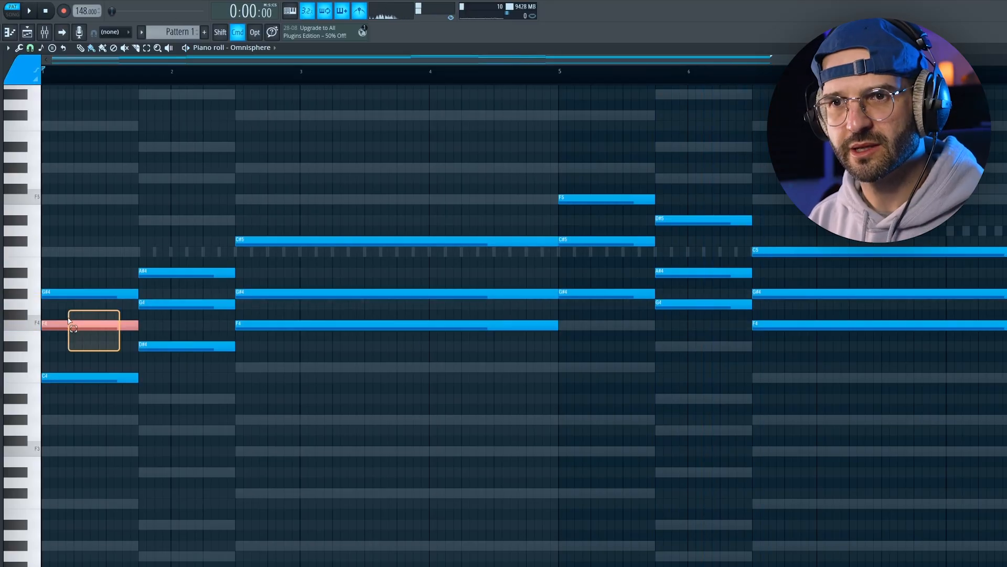
left_click(293, 296, "shift+super")
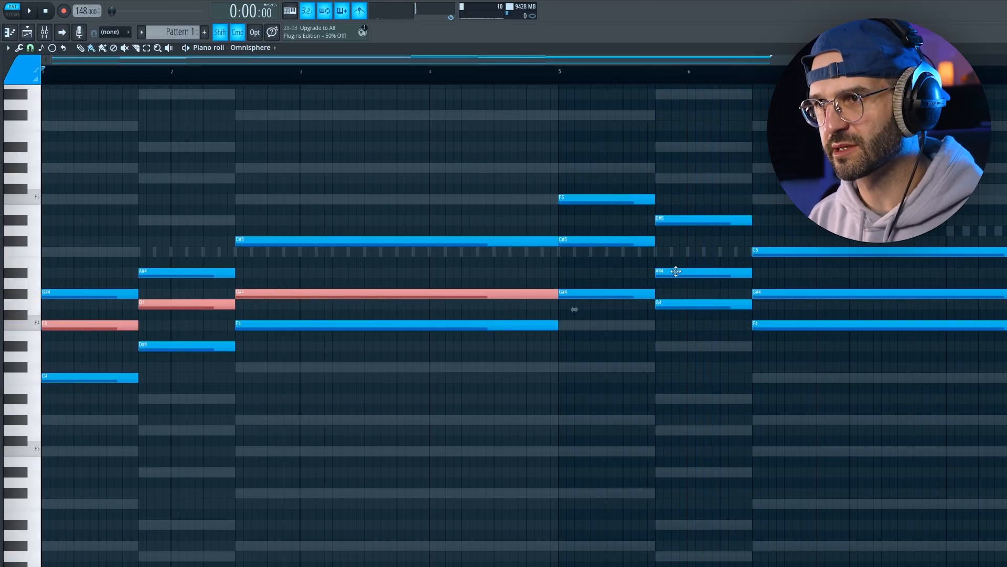
left_click_drag(683, 251, 620, 283, "shift+super")
left_click_drag(852, 273, 816, 299, "shift+super")
key("super+Up")
key("space")
Step: Revoice the last chord by lowering G#5 to G#4 and raising F4 to F5 and C5 to C6, and play it back
left_click(611, 453, "super")
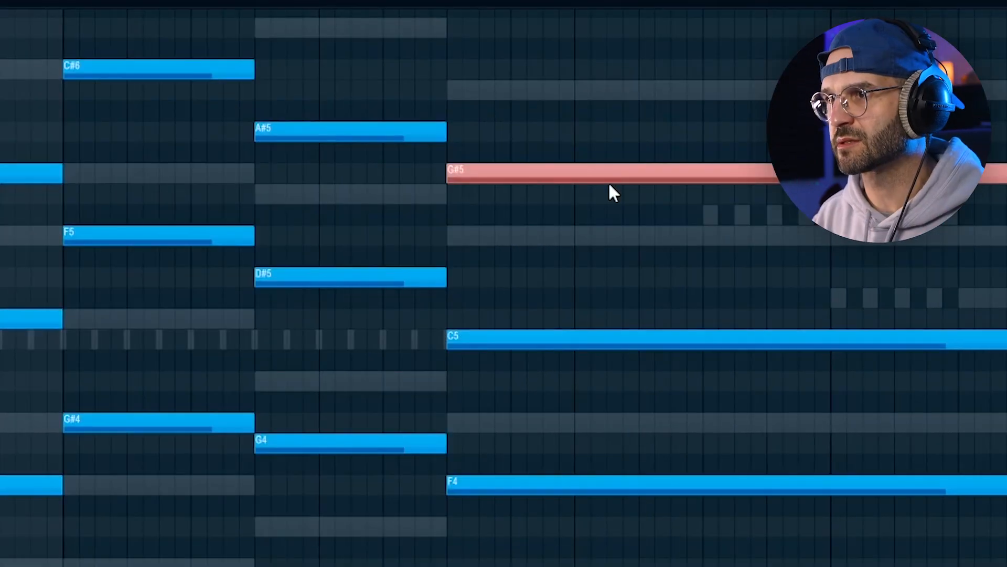
key("ctrl+Down")
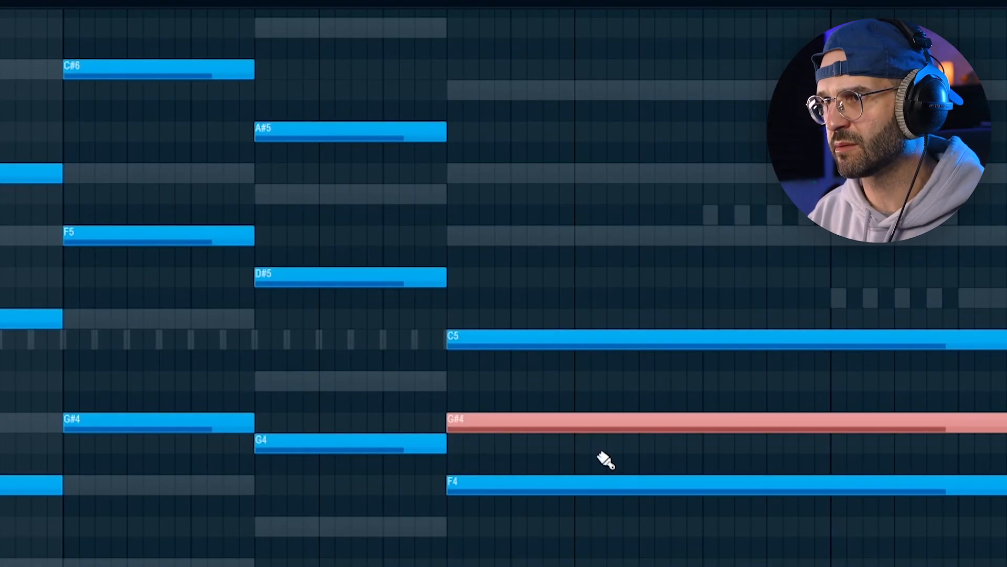
left_click_drag(598, 452, 578, 504)
key("ctrl+Up")
left_click_drag(577, 372, 559, 317)
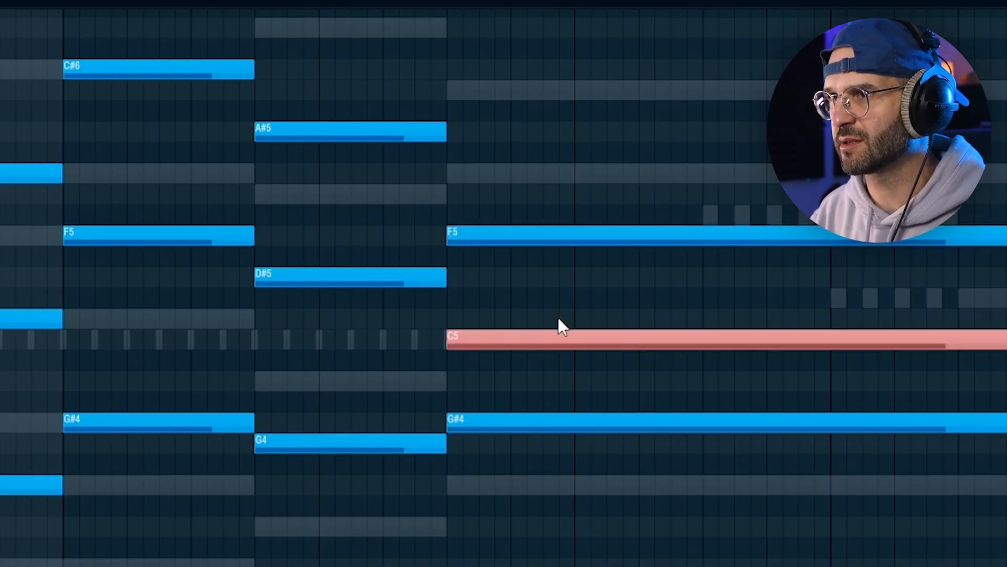
key("ctrl+Up")
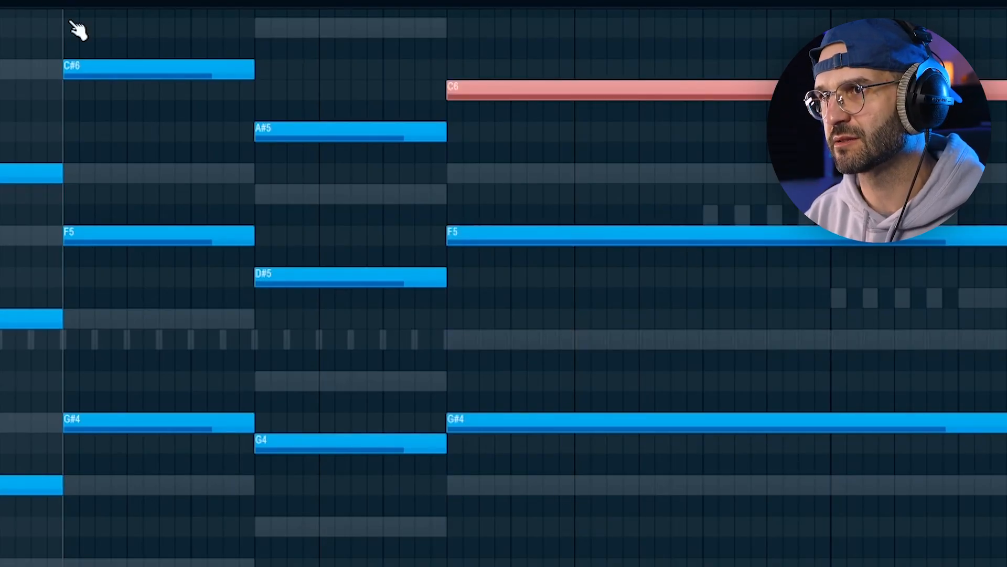
key("space")
key("ctrl+d")
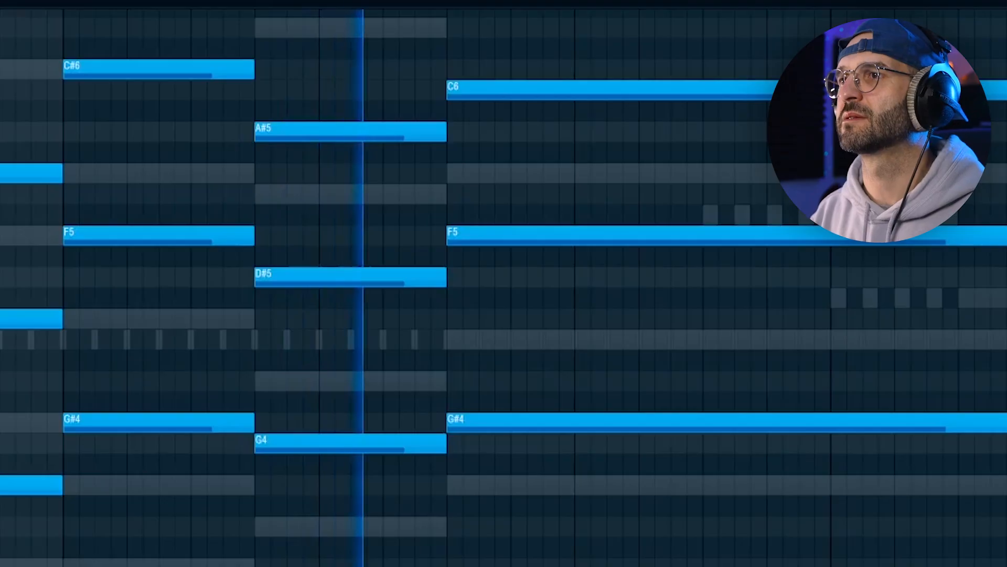
key("space")
Step: Strum all the Omnisphere chord notes with a small start-time offset, preserving the note ends
scroll(646, 205, "up", 3)
left_click_drag(679, 59, 83, 462)
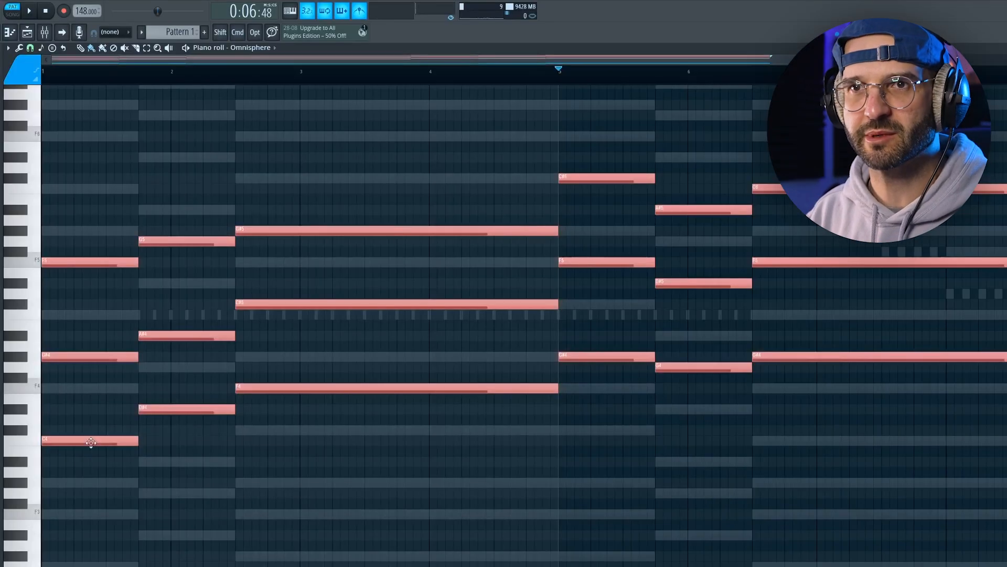
key("alt+s")
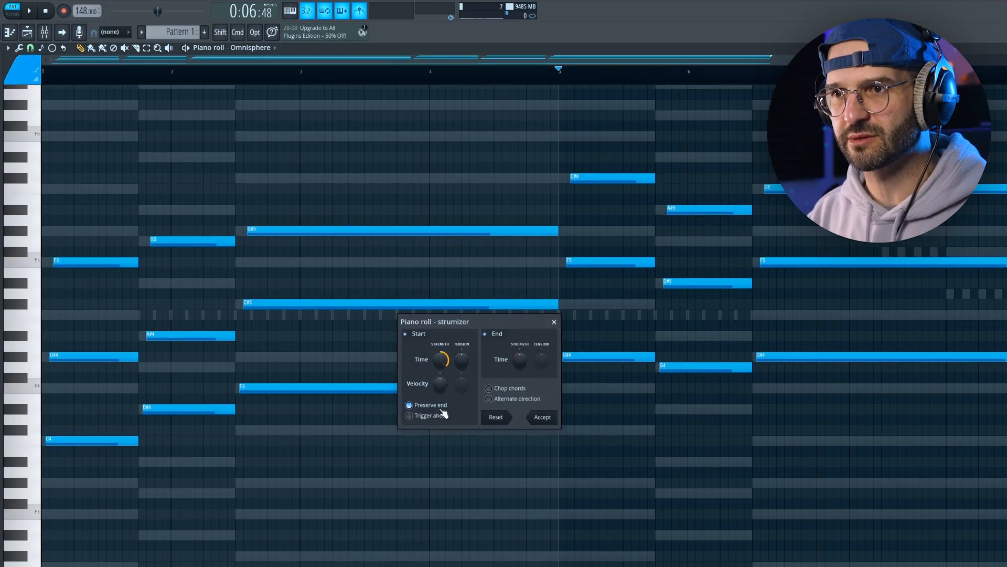
left_click_drag(440, 359, 440, 369)
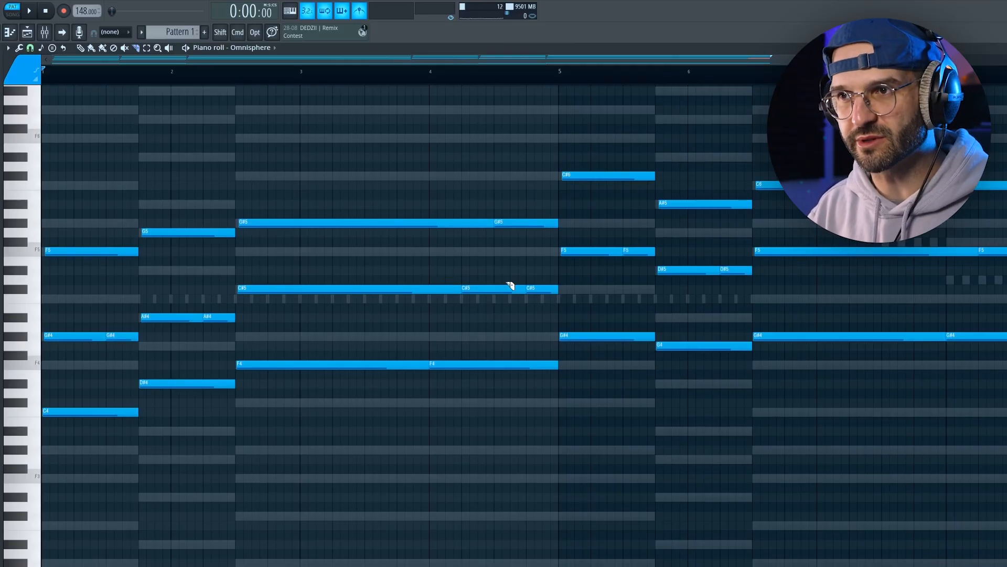
Step: Vary the velocities of all the chopped Omnisphere chord notes
key("super+a")
left_click(19, 48)
left_click(163, 112)
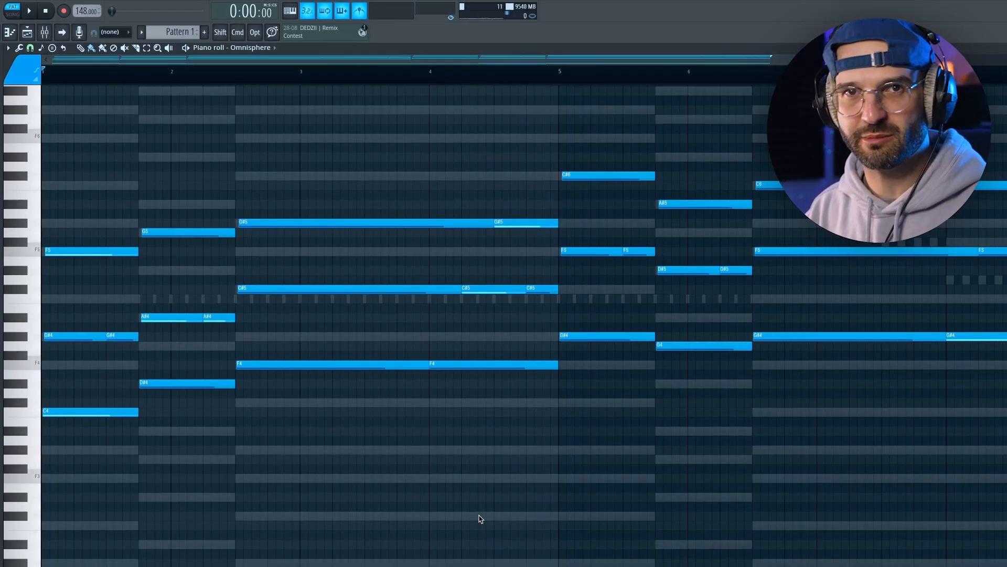
Step: Record a high melody over the strummed Omnisphere chords
scroll(260, 229, "up", 3)
key("space")
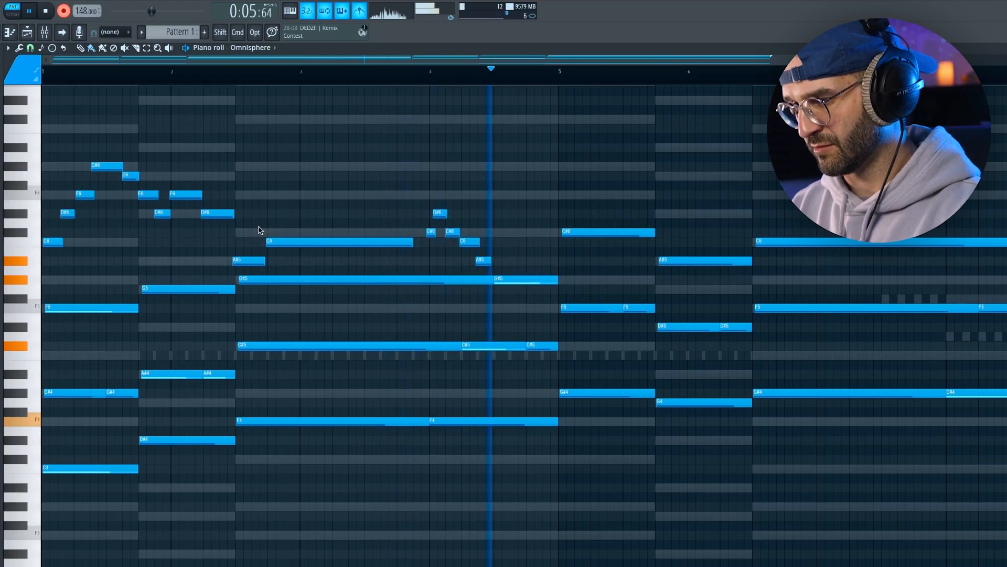
key("space")
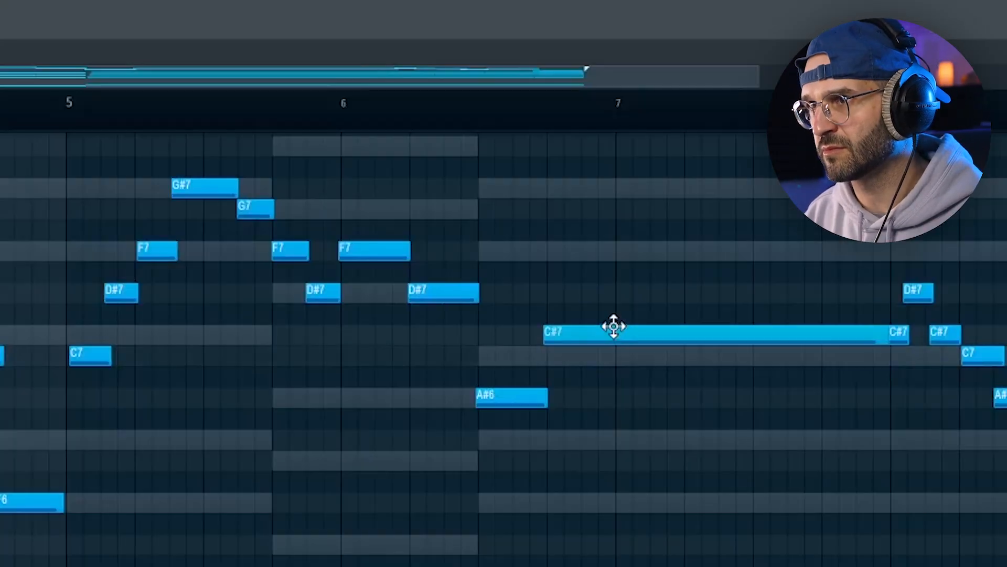
Step: Raise the long C#7 melody note around bar 7 to F7
left_click_drag(614, 327, 616, 261)
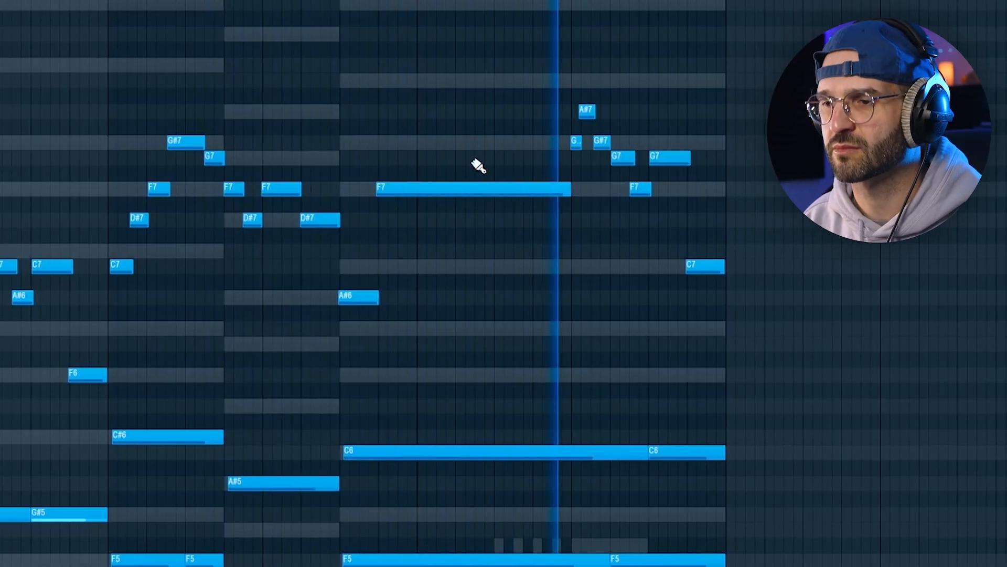
left_click(512, 189, "ctrl")
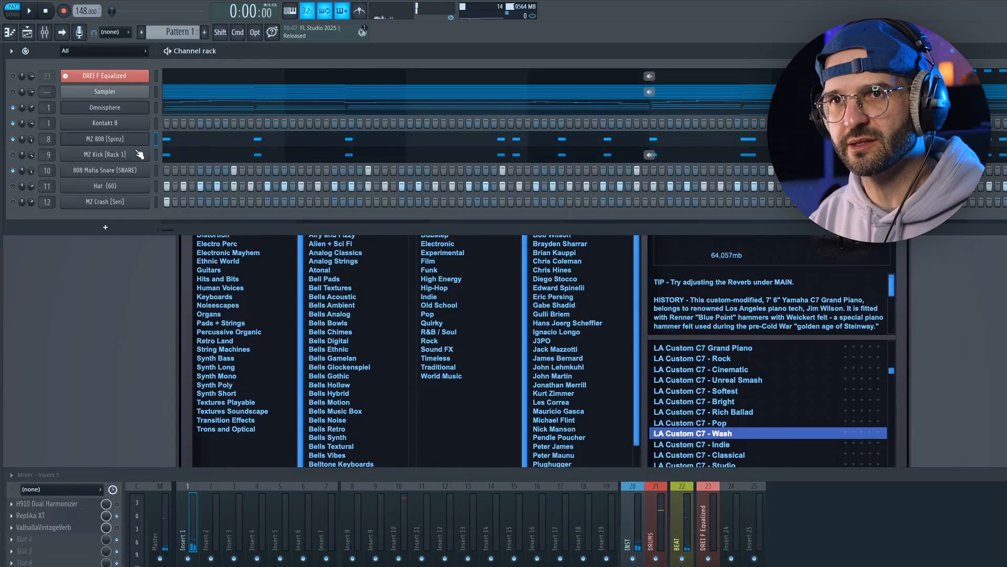
Step: Lower the second MZ 808 note to D#5 and the third to C#5 to follow the bass line, and play it
left_click(183, 140)
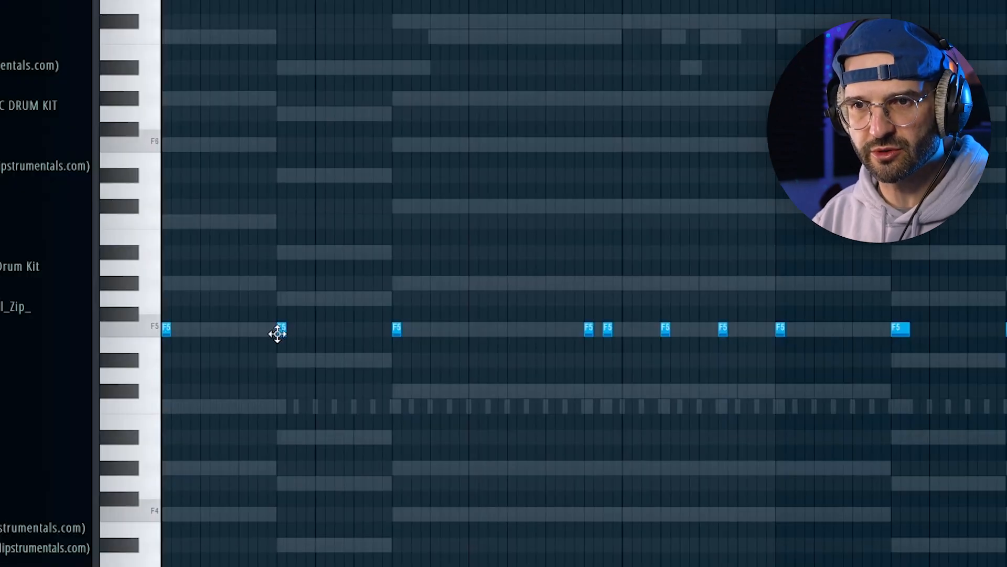
left_click_drag(280, 345, 280, 362)
left_click_drag(396, 329, 396, 391)
key("space")
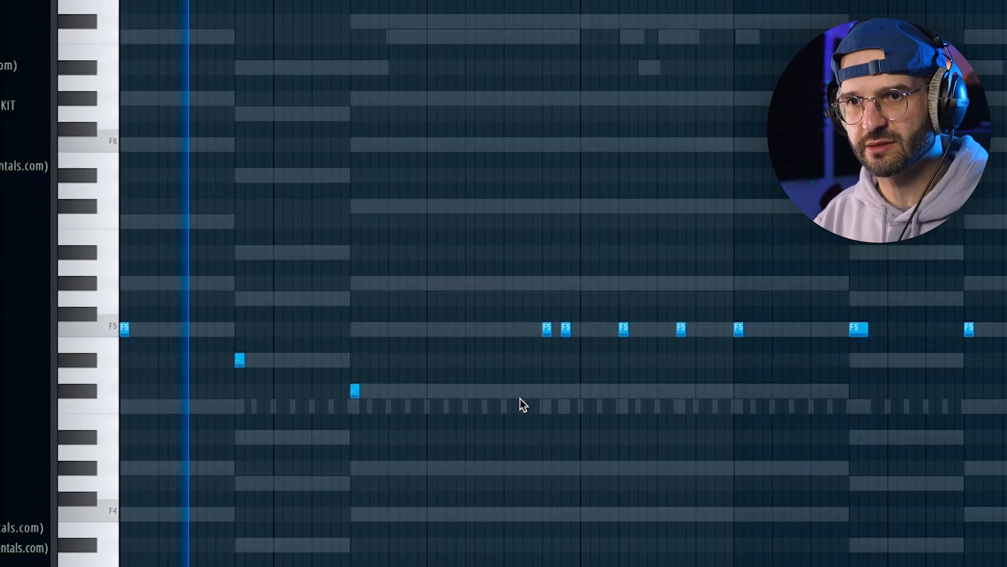
Step: Lower the next five 808 notes four semitones to C#5 and the longer note following them to D#5
left_click_drag(764, 292, 525, 351)
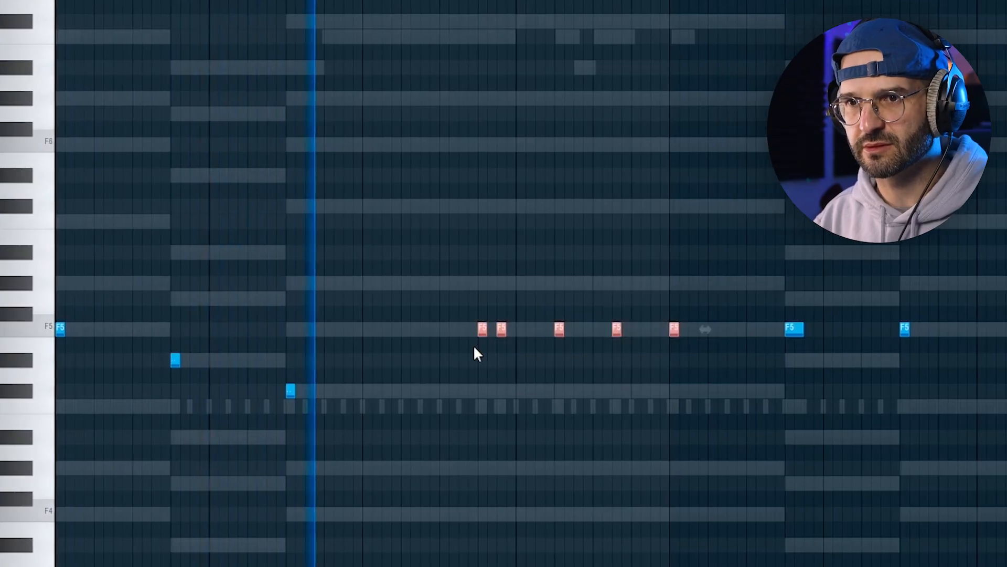
key("shift+Down")
key("shift+Down")
key("shift+Down")
key("shift+Down")
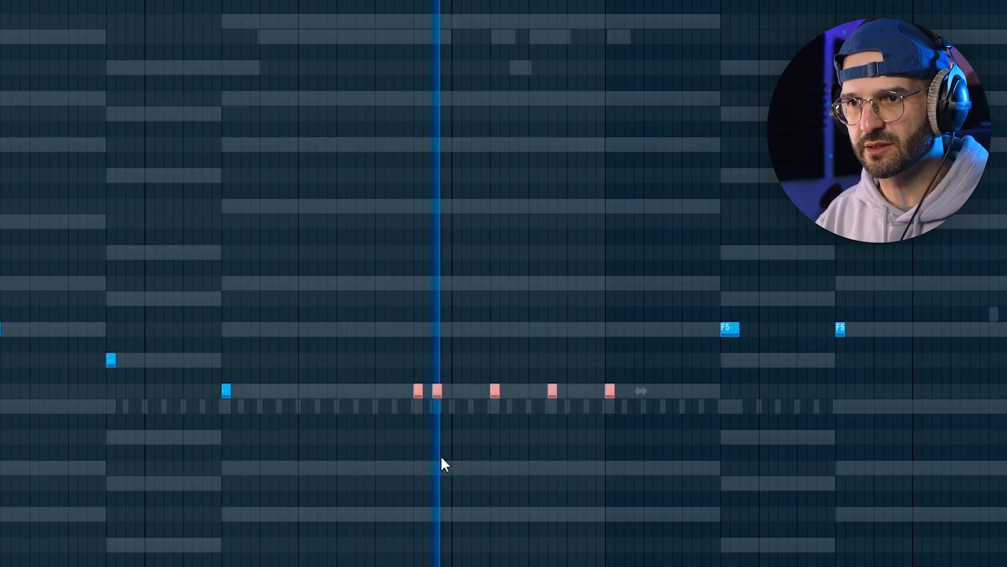
left_click_drag(677, 329, 649, 369)
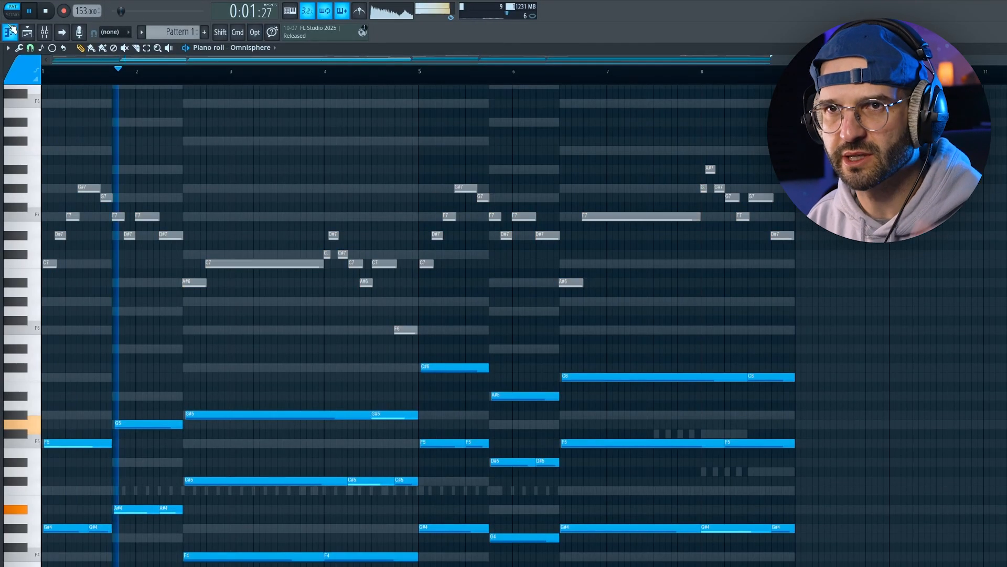
Step: Route the new TRKTRN Clap_Swing channel to mixer track 14 and play the pattern
left_click(13, 38)
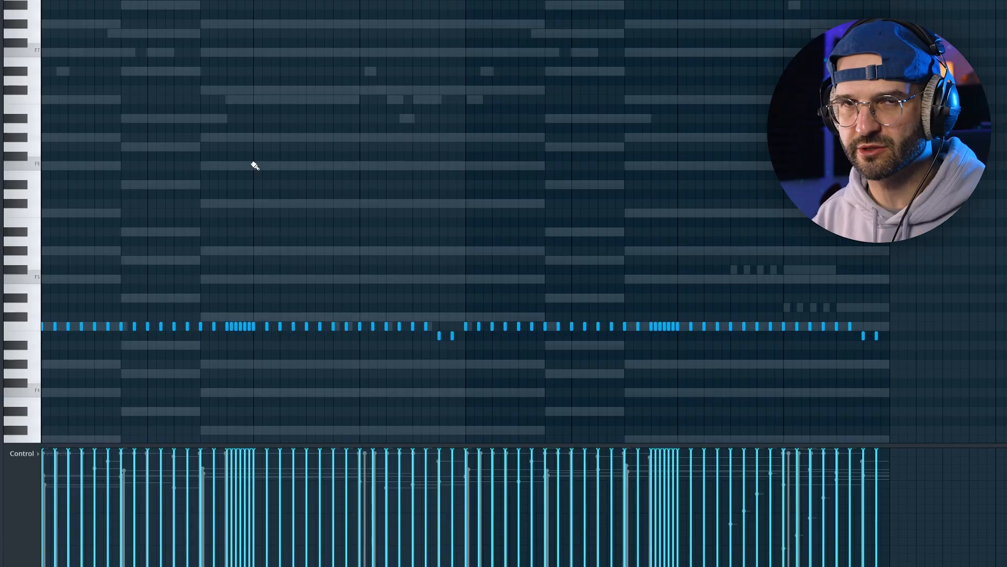
key("space")
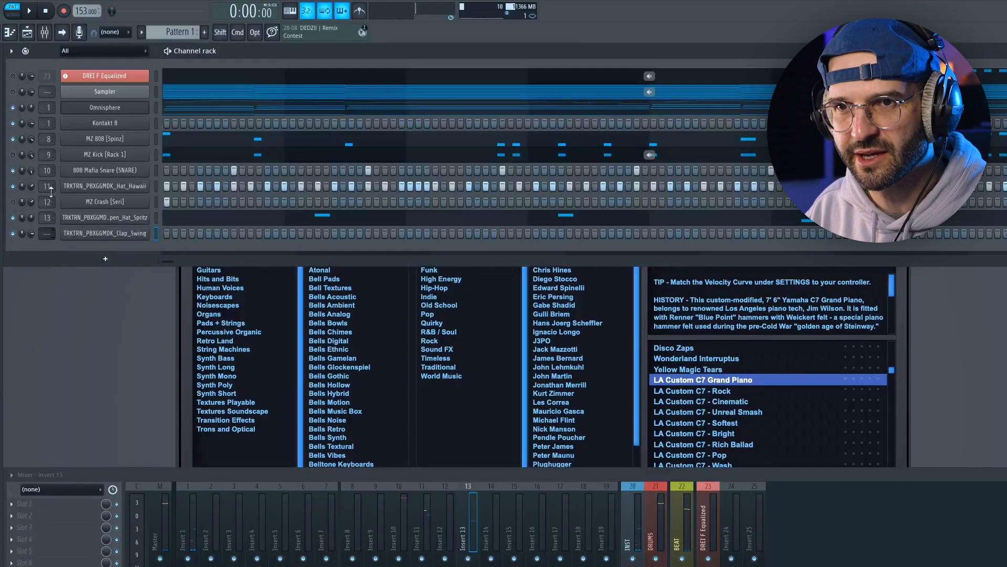
left_click_drag(46, 235, 51, 167)
key("space")
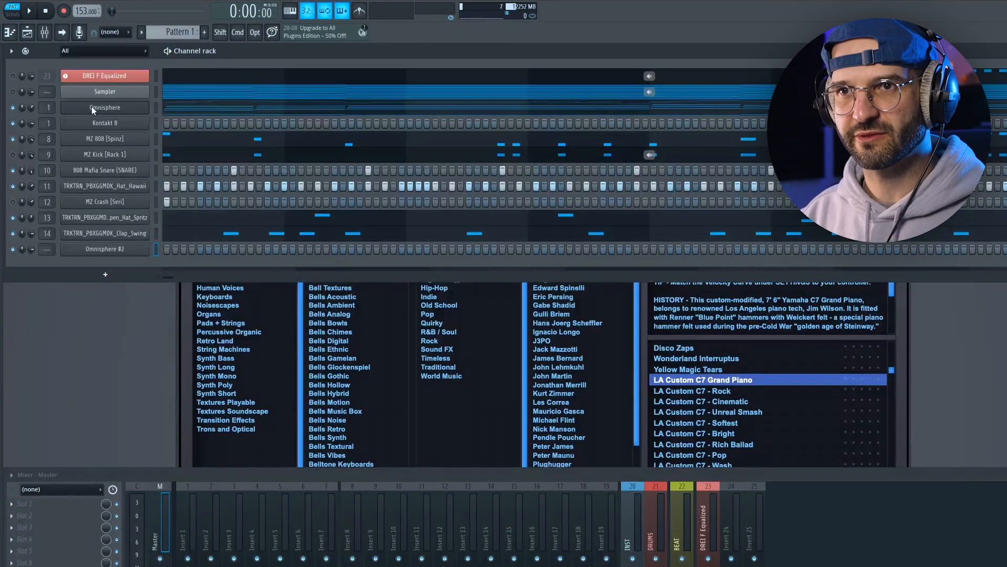
Step: Copy all the notes from the Omnisphere channel into the Omnisphere #2 channel
right_click(93, 108)
left_click(253, 118)
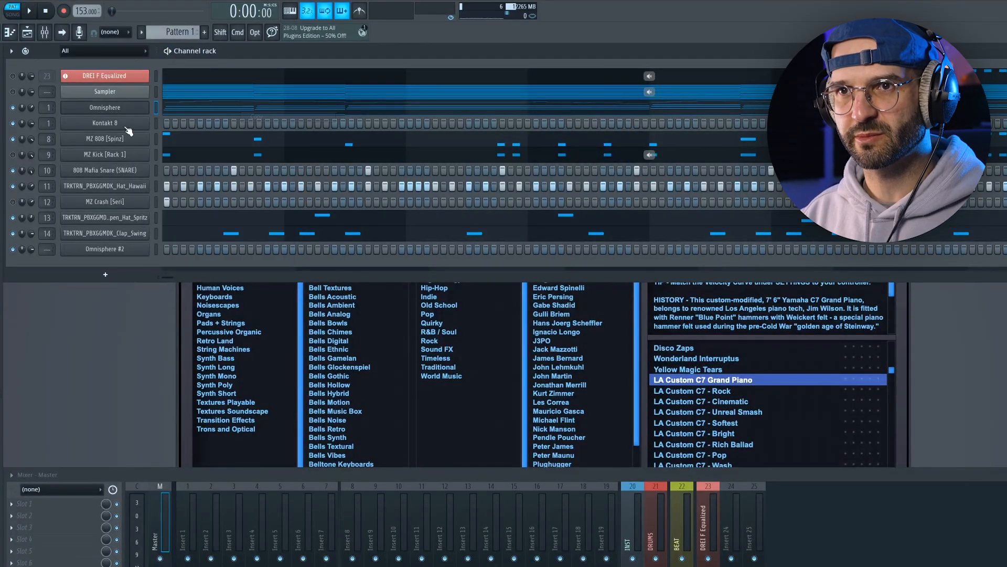
right_click(118, 126)
right_click(105, 249)
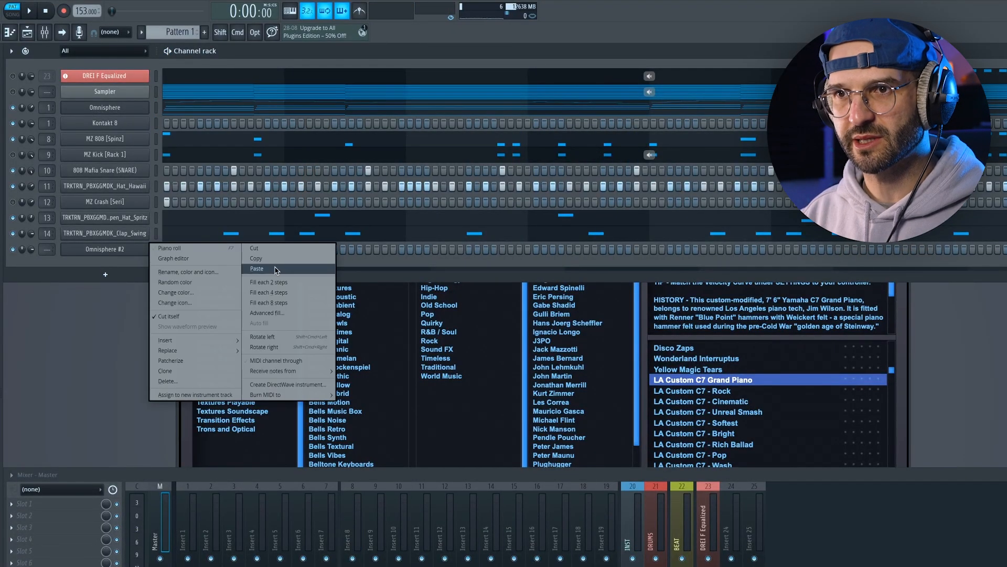
left_click(257, 268)
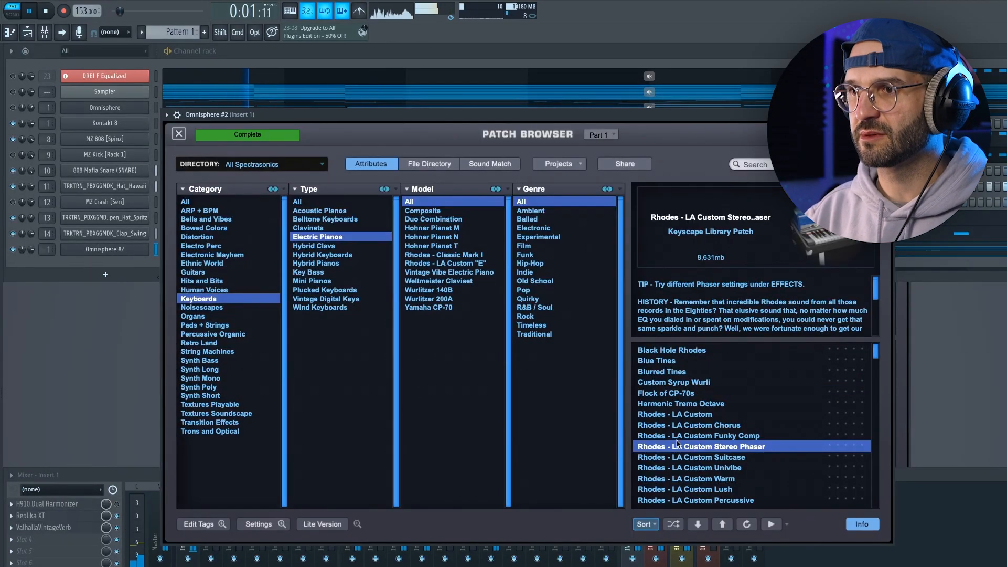
Step: Load the Rhodes - LA Custom electric piano patch in Omnisphere #2 and listen to it with the beat
left_click(687, 414)
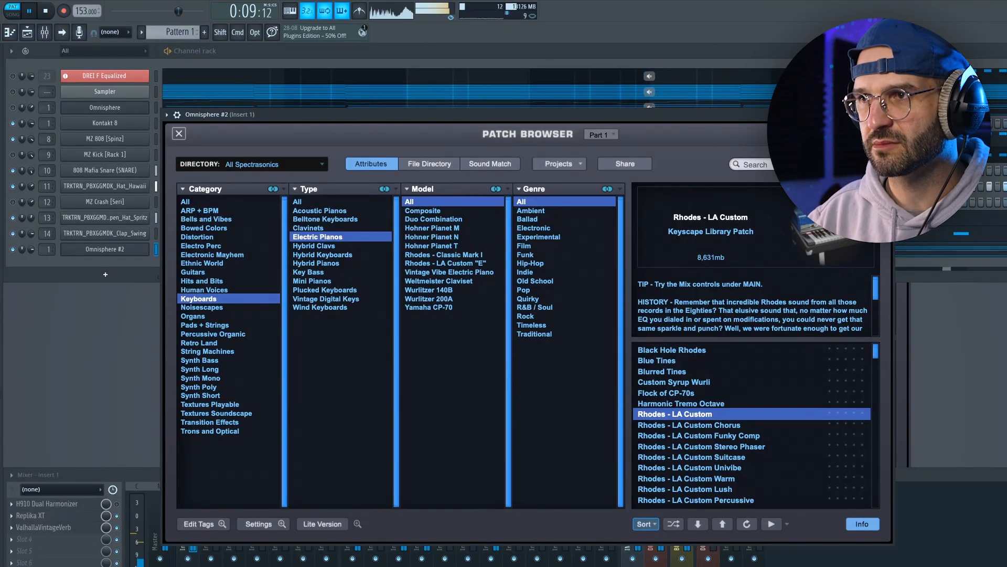
key("Escape")
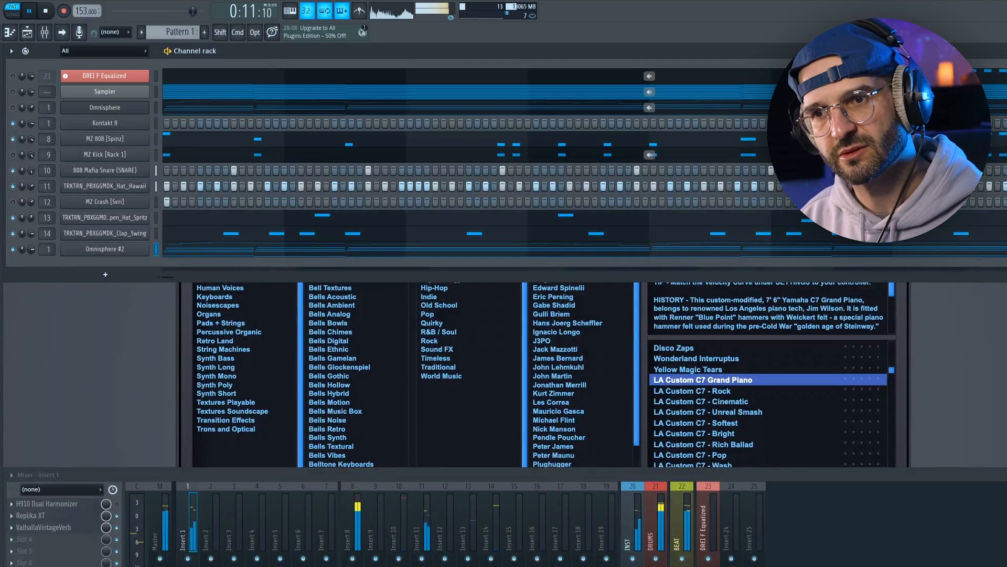
key("space")
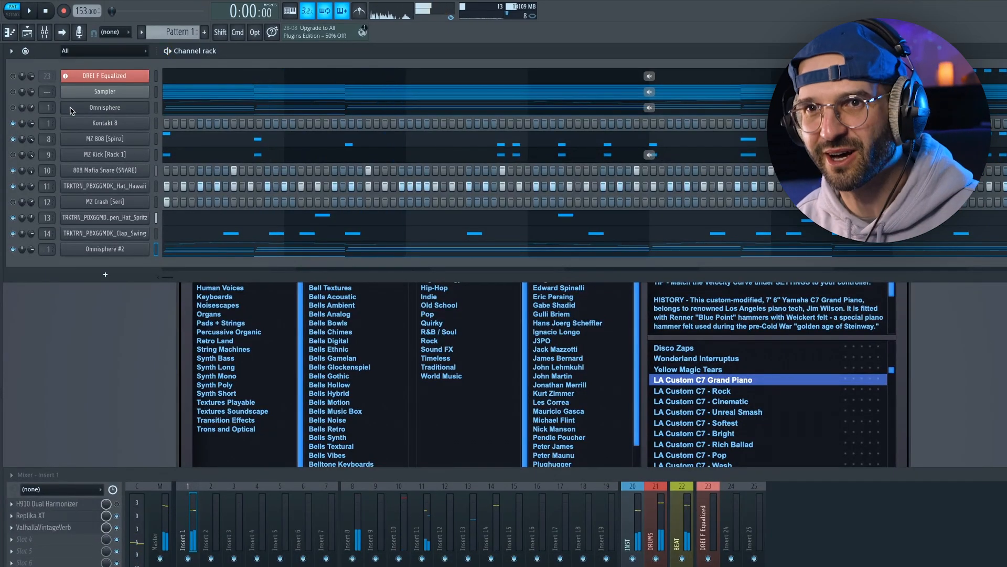
Step: Unmute the high melody notes in the original Omnisphere channel
left_click(157, 108)
key("t")
left_click_drag(50, 264, 377, 242)
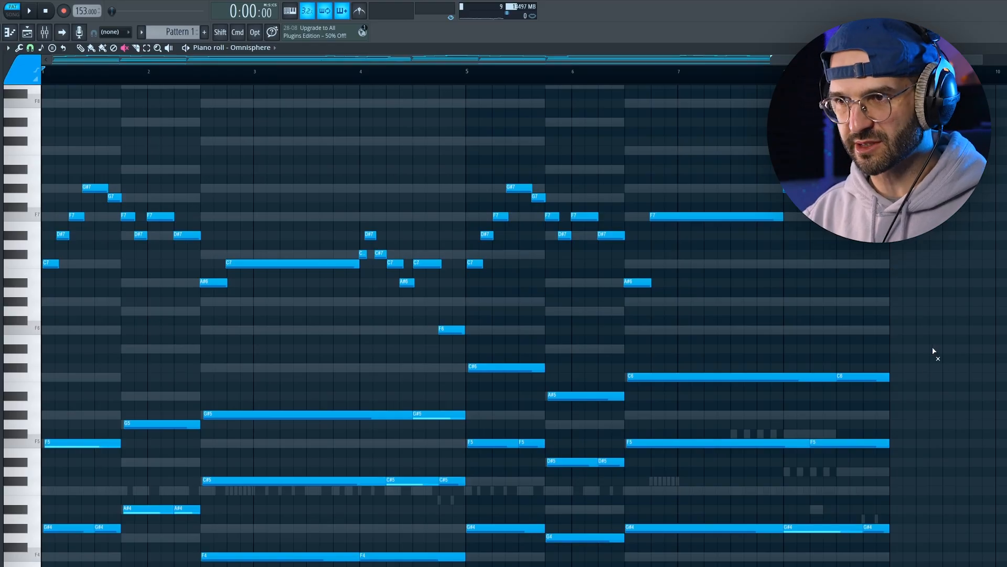
Step: Mute the chord notes beneath the melody in the original Omnisphere channel and play the result
mouse_move(845, 356)
left_mouse_down()
mouse_move(472, 524)
mouse_move(91, 380)
left_mouse_up()
left_click_drag(636, 437, 831, 464)
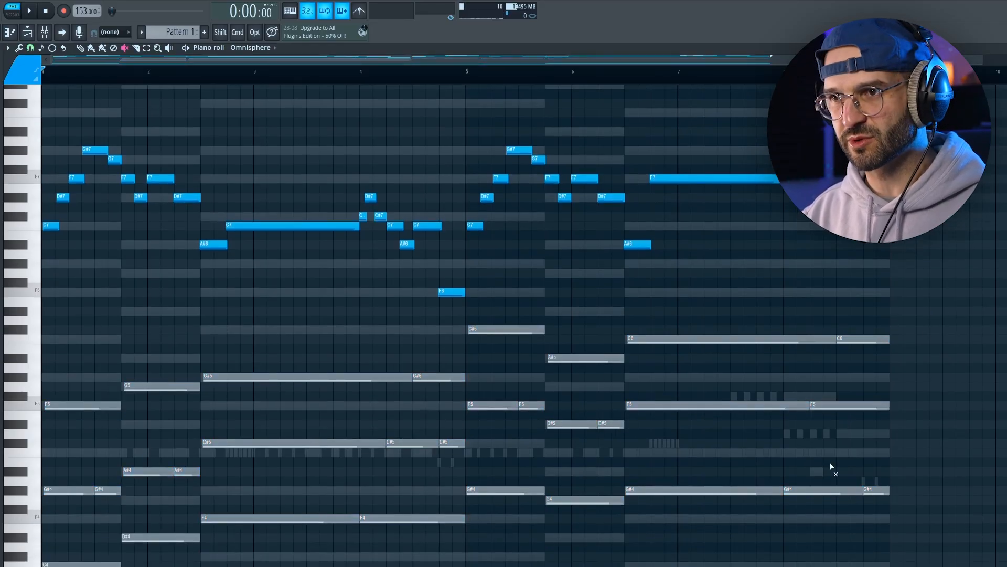
scroll(591, 414, "down", 13)
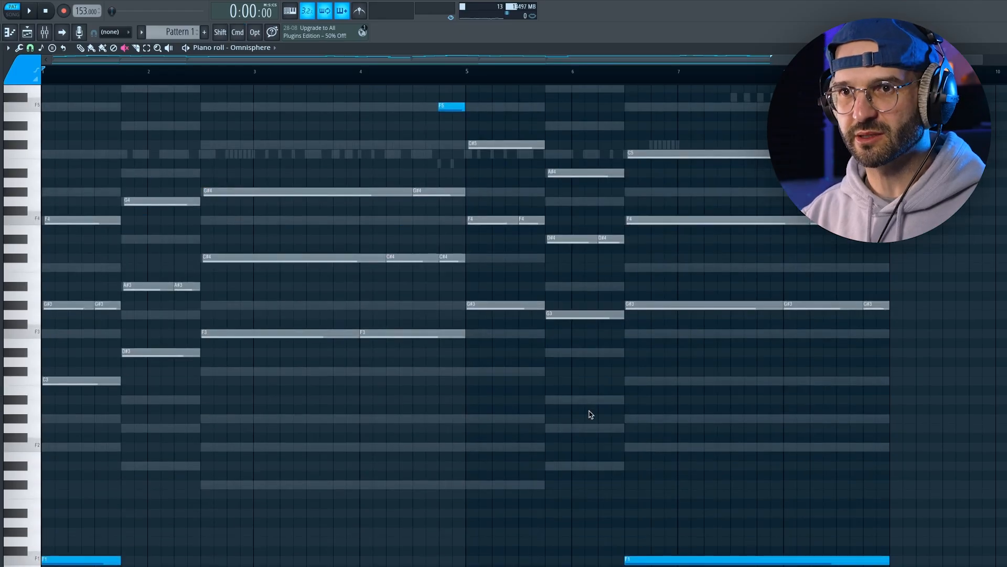
key("space")
left_click(8, 24)
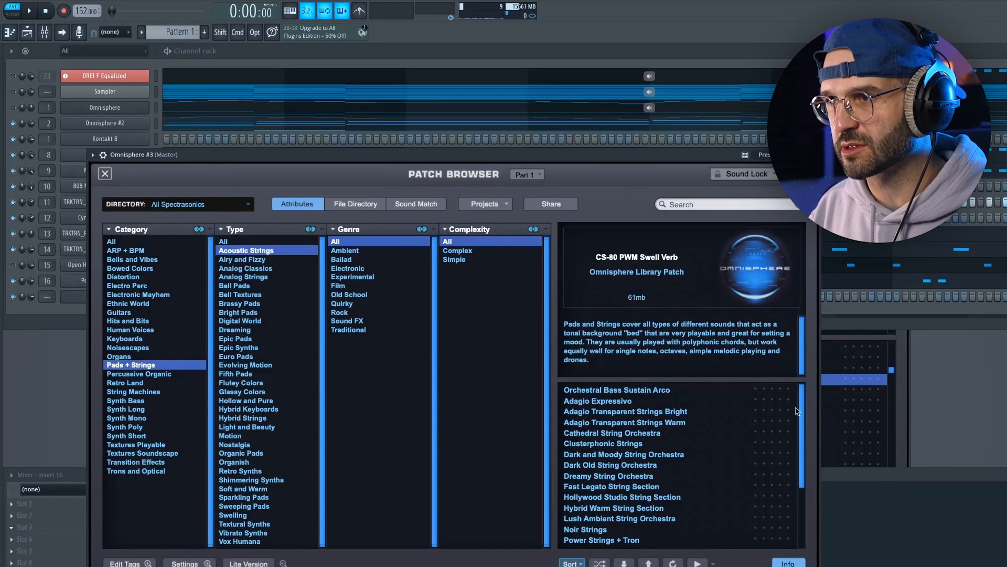
Step: Load the There Will Be Pain string patch in Omnisphere #3
scroll(797, 410, "down", 3)
left_click(634, 518)
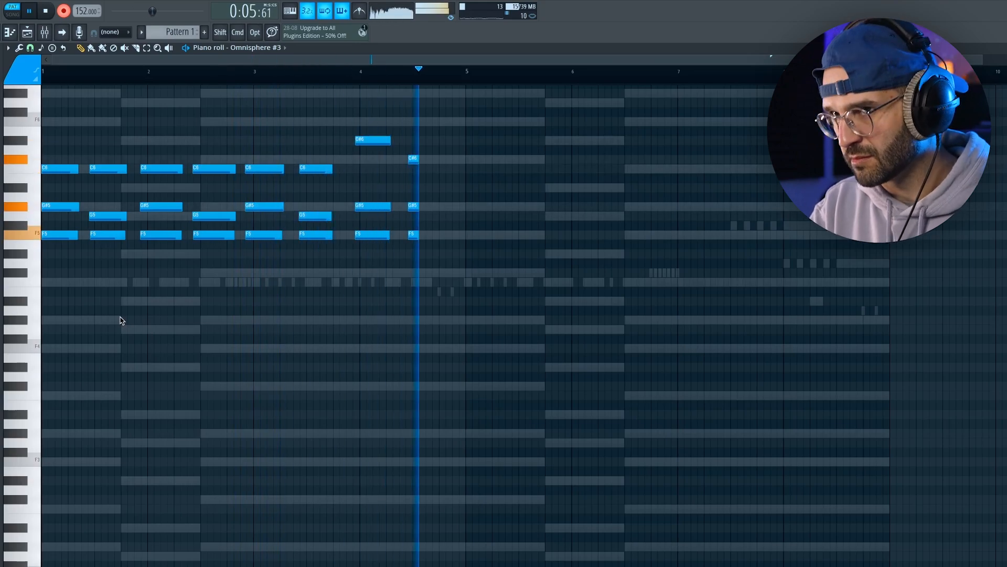
Step: Record short three-note string chords on F5 over the first four bars in Omnisphere #3 and quantize them to the grid
key("space")
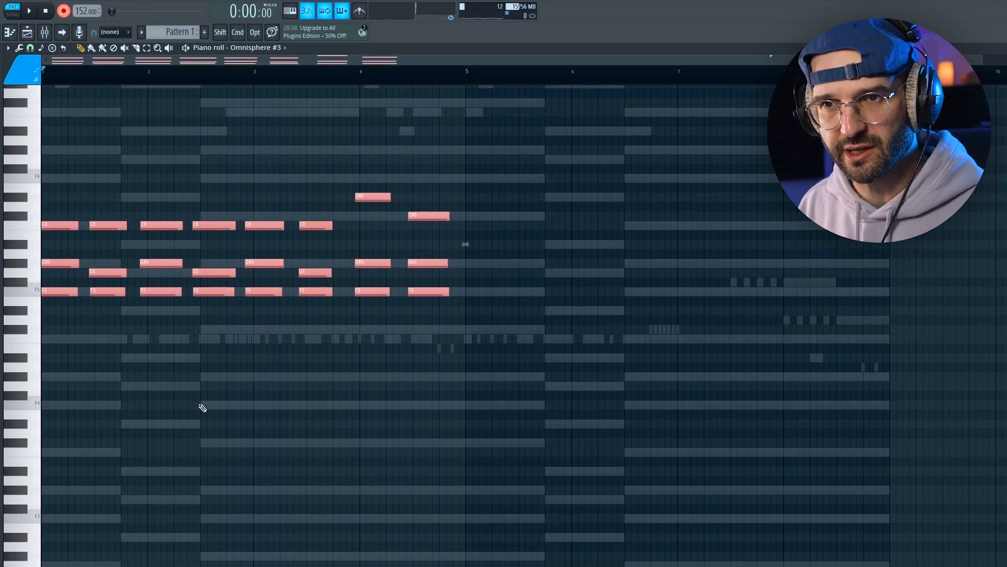
left_click(30, 49)
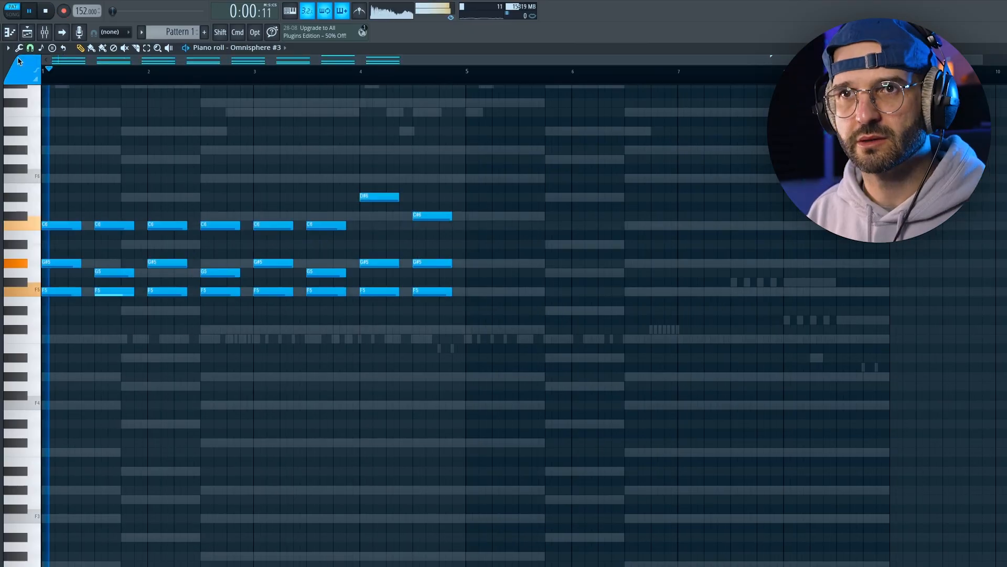
key("space")
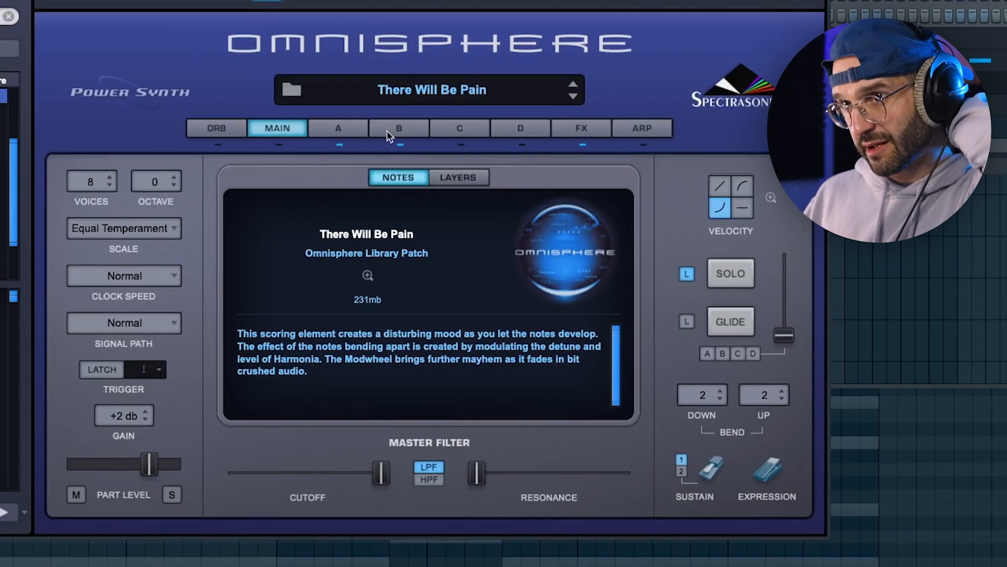
Step: Shorten layer A's amp envelope attack to about 0.56 s in Omnisphere #3 and bring up layer B's settings
left_click(338, 130)
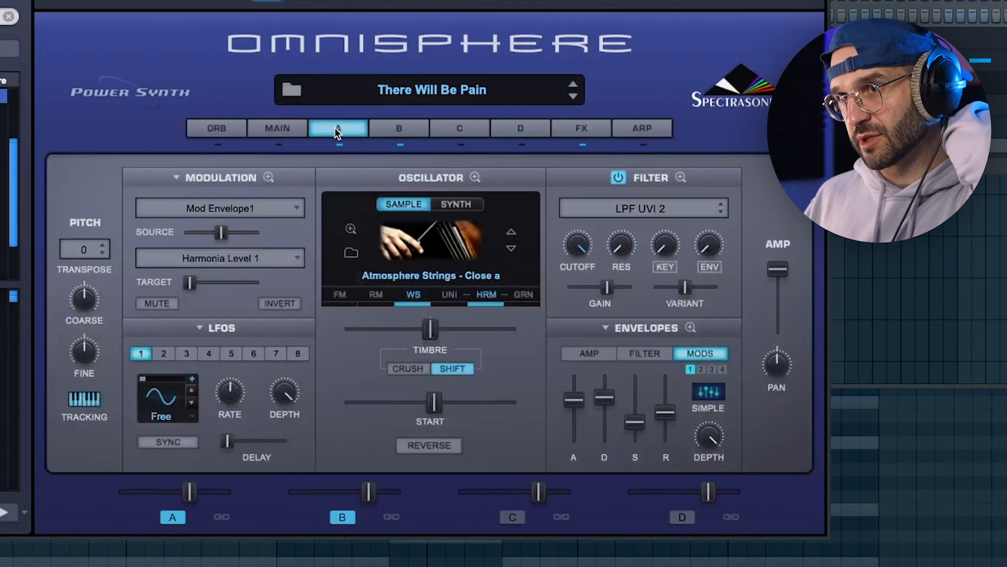
left_click(587, 353)
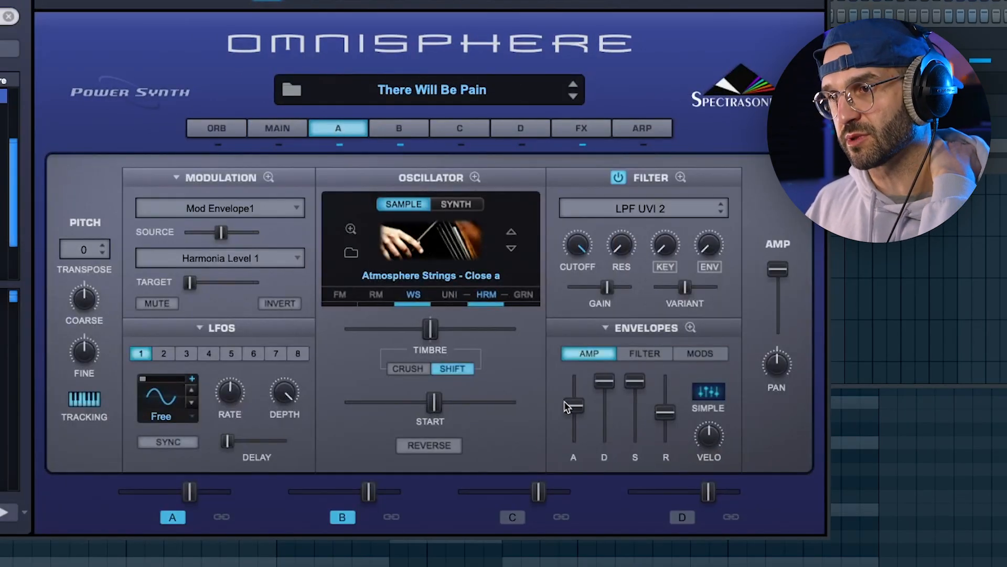
left_click_drag(574, 408, 573, 417)
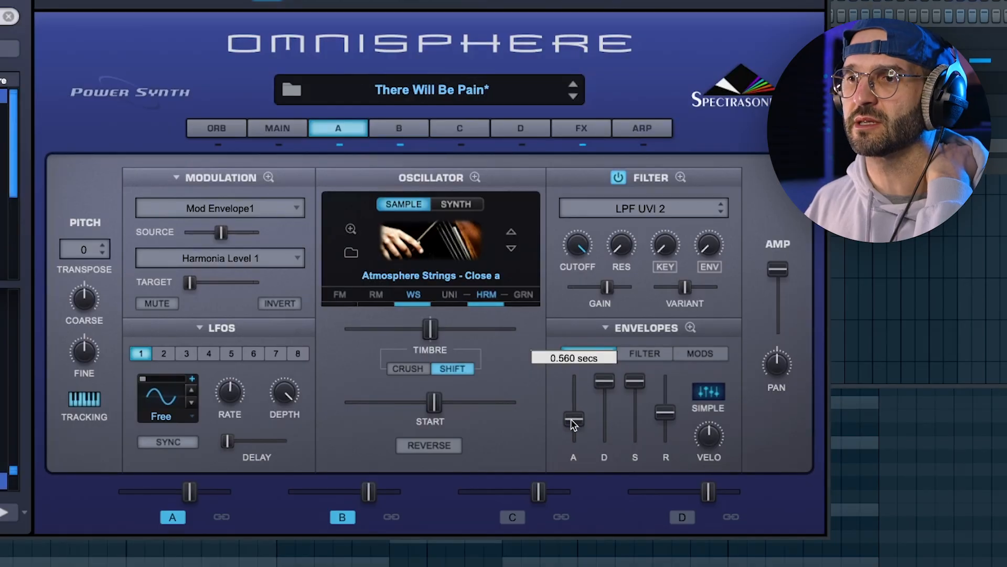
left_click(388, 128)
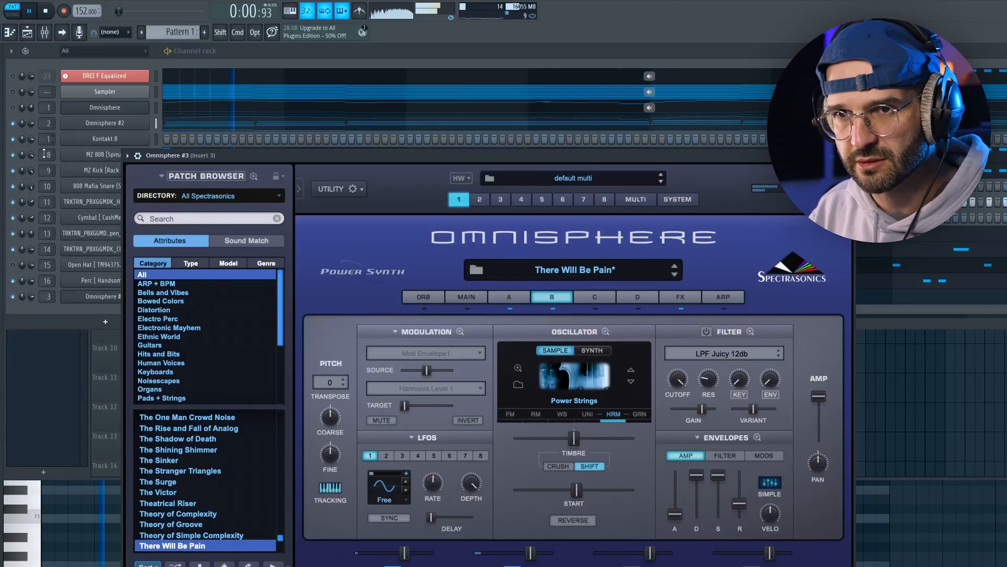
Step: Mute the Omnisphere #2 channel and return to the Omnisphere #3 settings
left_click(12, 123)
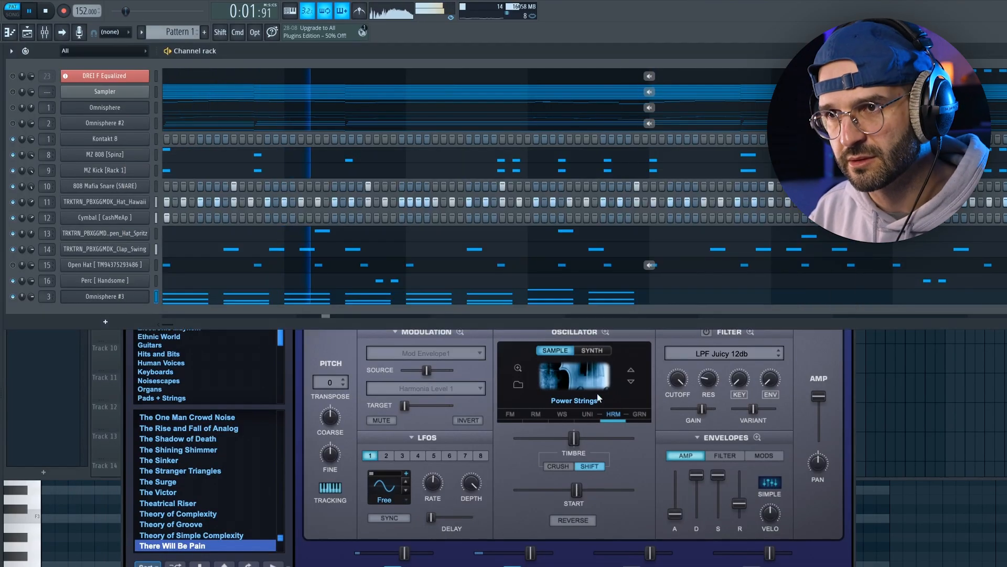
left_click(462, 303)
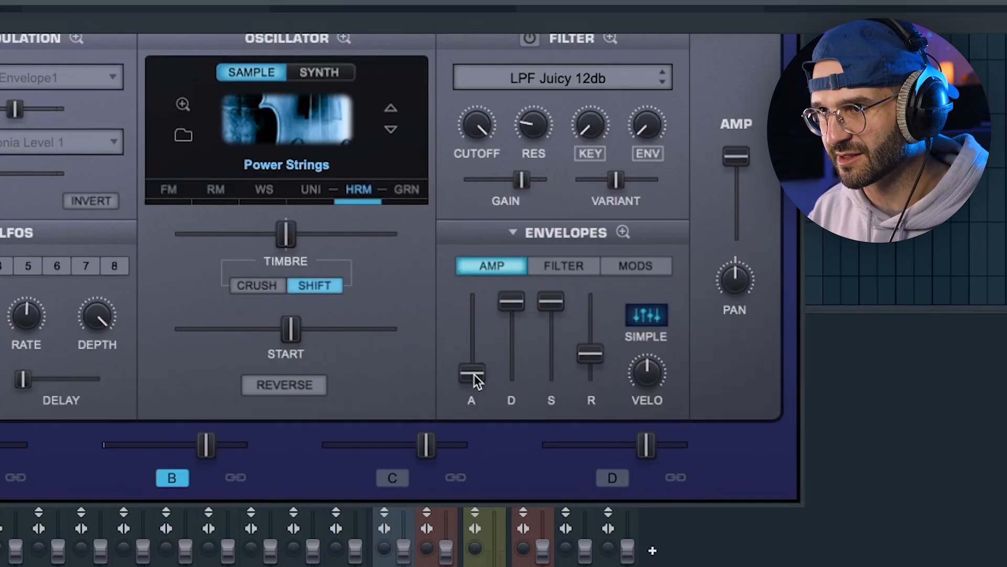
Step: Raise the amp envelope attack slightly on layers A and B and shorten their release to about 0.258 s
mouse_move(475, 381)
left_click_drag(474, 370, 472, 362)
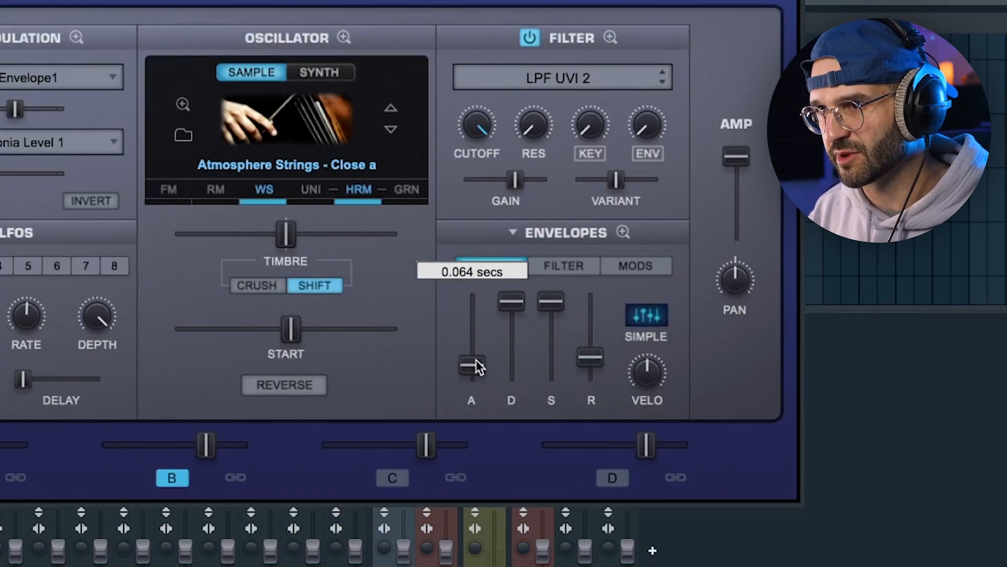
left_click_drag(470, 371, 471, 367)
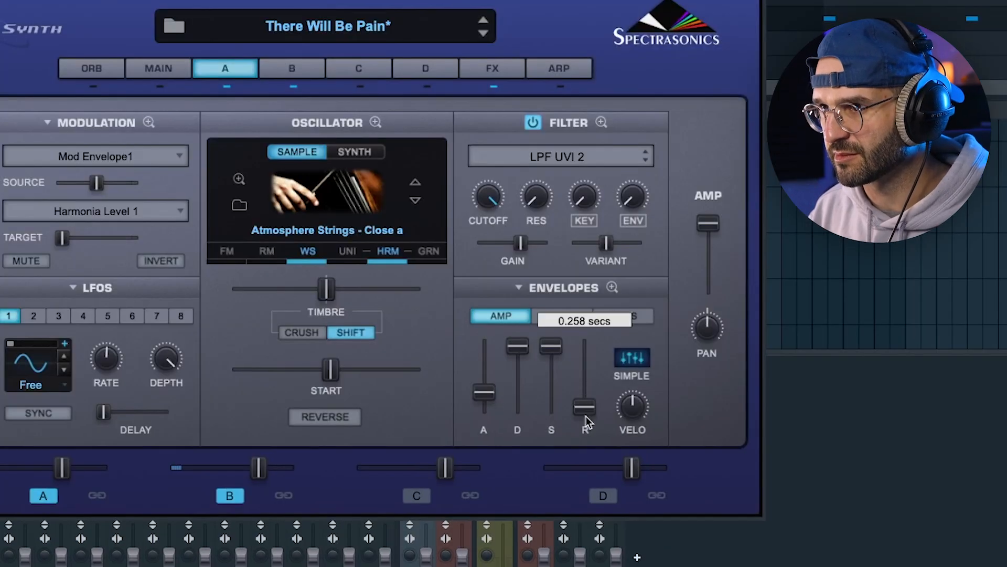
left_click(292, 71)
left_click_drag(594, 390, 596, 405)
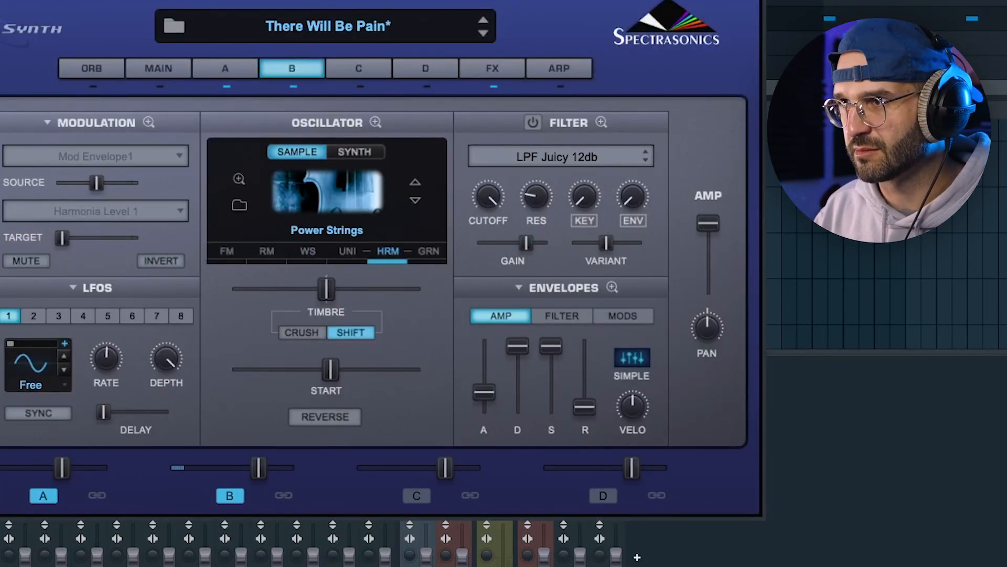
Step: Raise all the middle G#5 and G5 notes of the string chords by one octave
left_click_drag(783, 319, 191, 353)
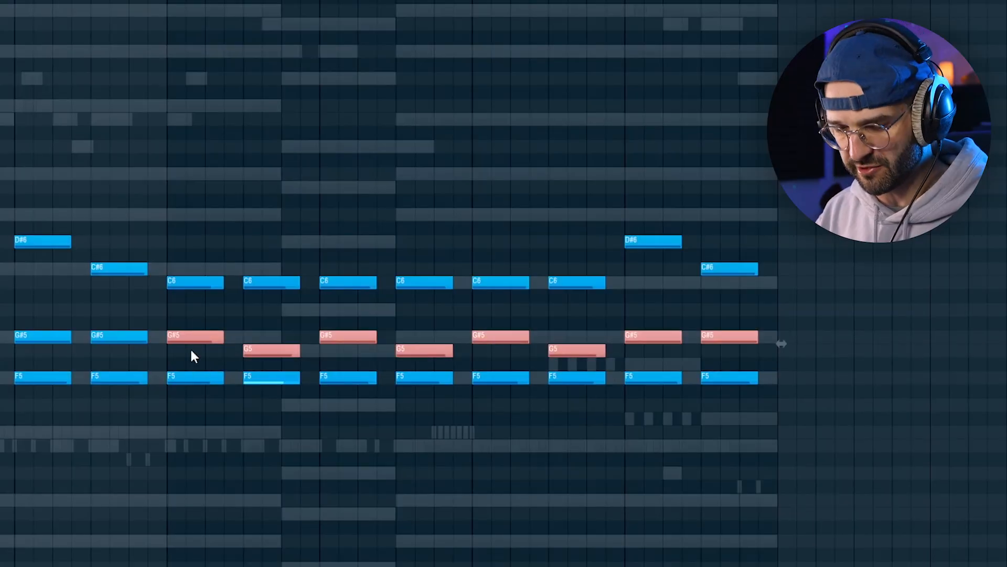
key("ctrl+Up")
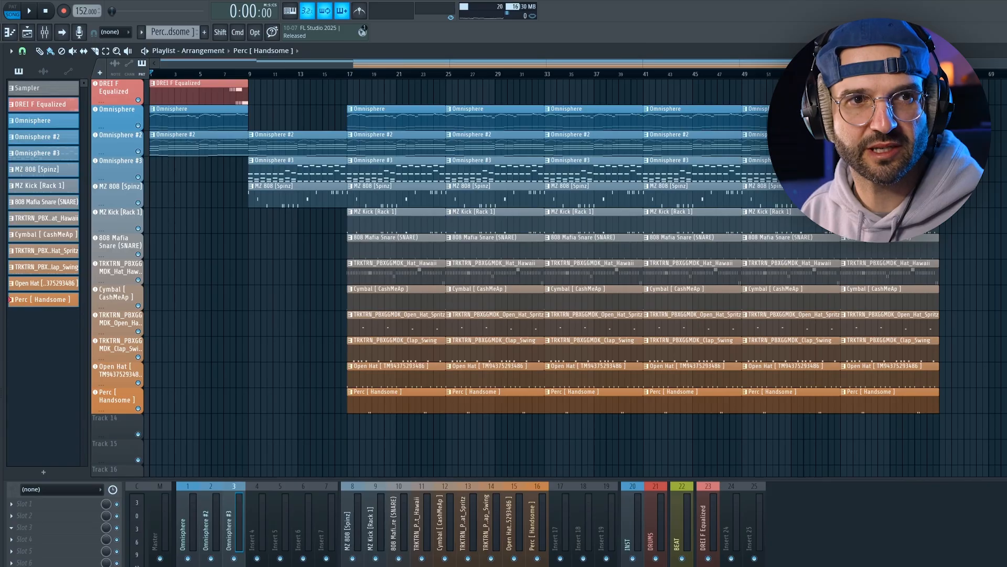
Step: Switch to Splice and audition the melody-tagged female vocal samples
left_click_drag(2, 309, 393, 197)
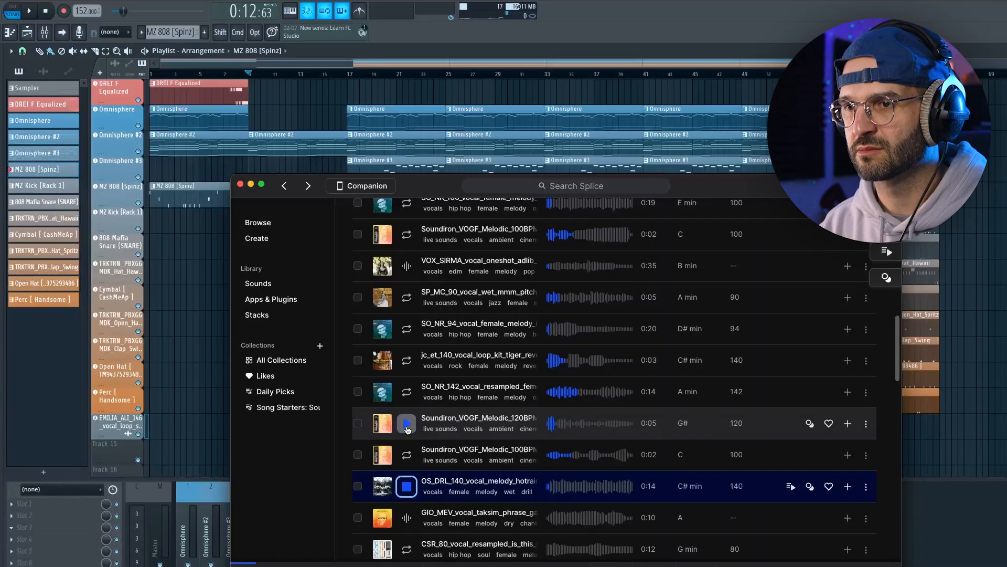
key("Down")
key("Down")
scroll(408, 429, "down", 5)
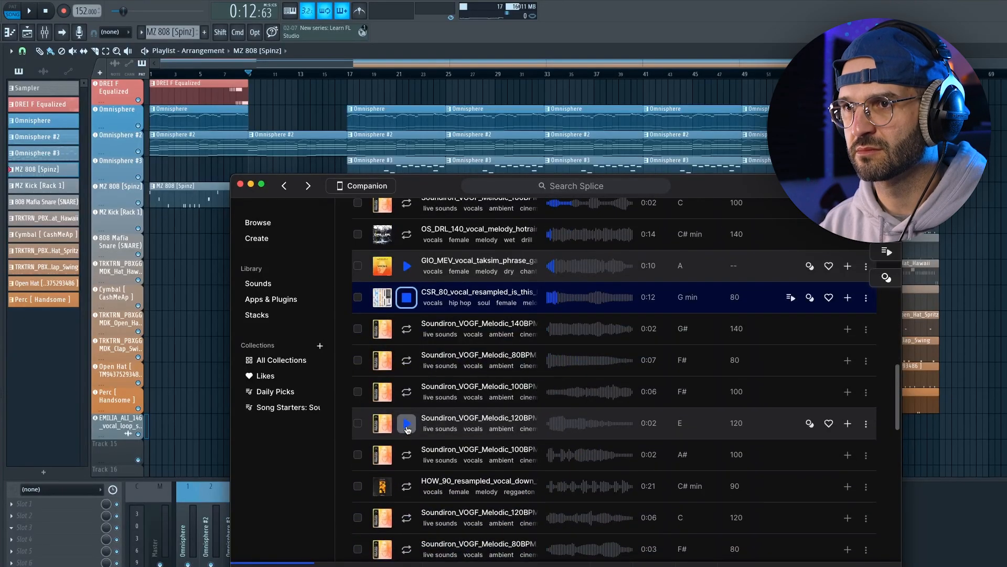
scroll(408, 429, "up", 10)
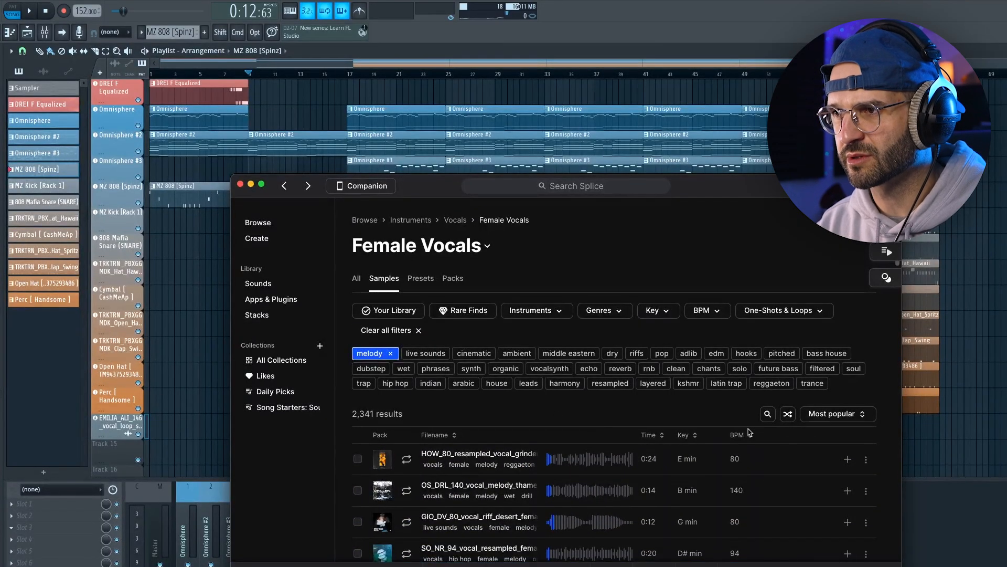
Step: Narrow the female vocal samples to soul and place CSR_75_vocal_resampled_we_can_dream_Bm at bar 1 on playlist track 15 in FL Studio
left_click(854, 369)
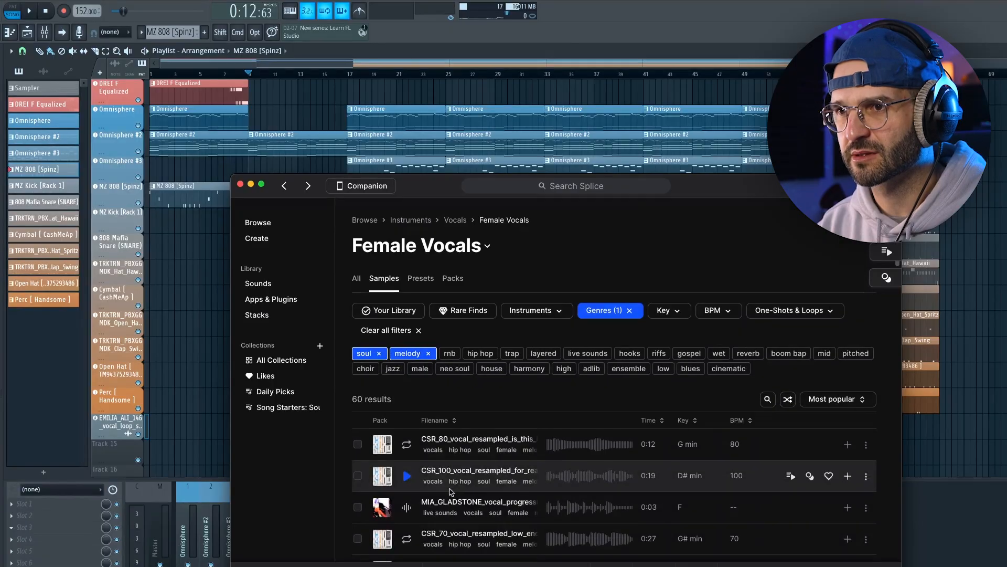
scroll(409, 451, "down", 5)
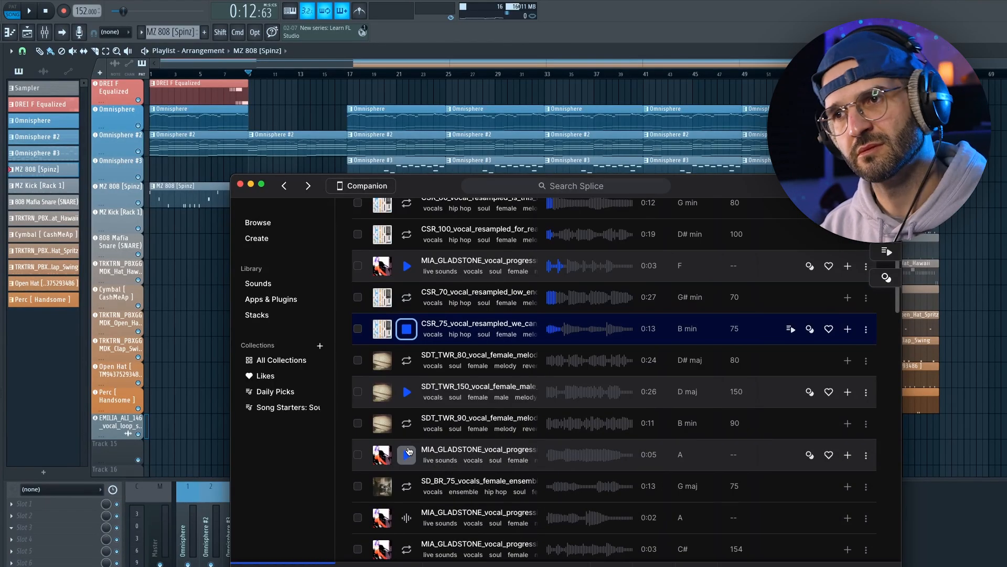
left_click(848, 328)
left_click_drag(61, 350, 122, 459)
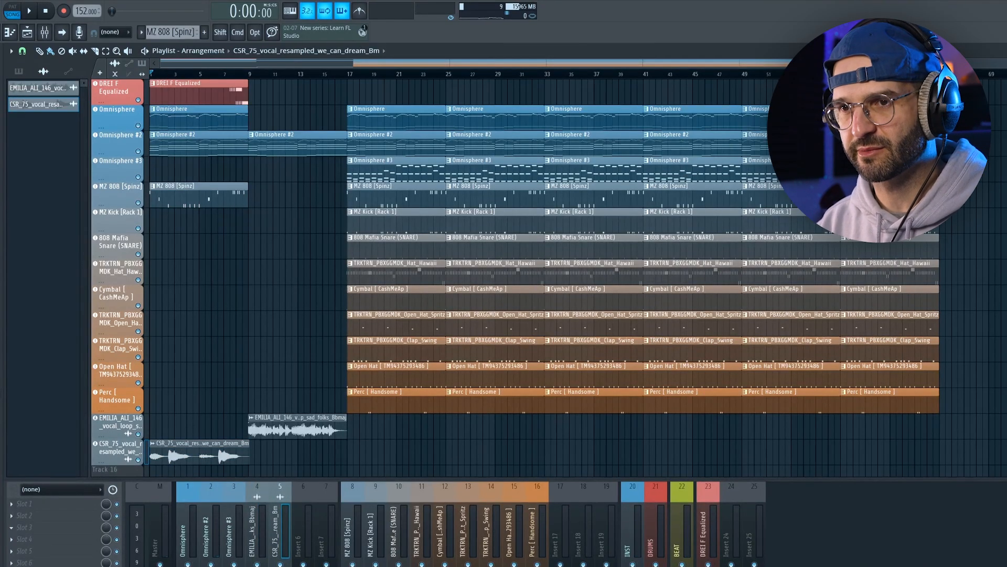
Step: Set the CSR_75 vocal clip's time stretching mode to Stretch, lower its pitch and play it with the beat
double_click(173, 448)
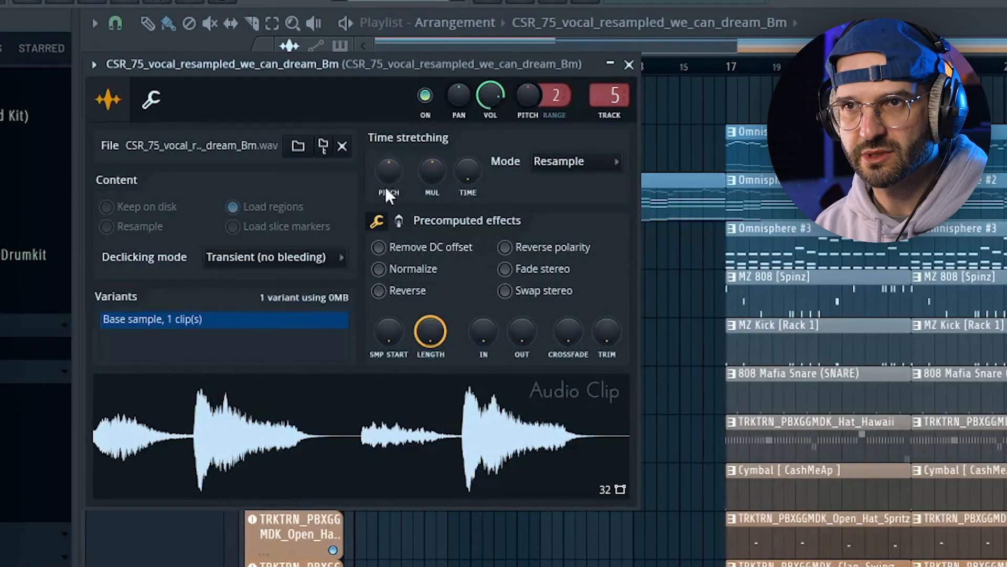
left_click(575, 161)
left_click(551, 214)
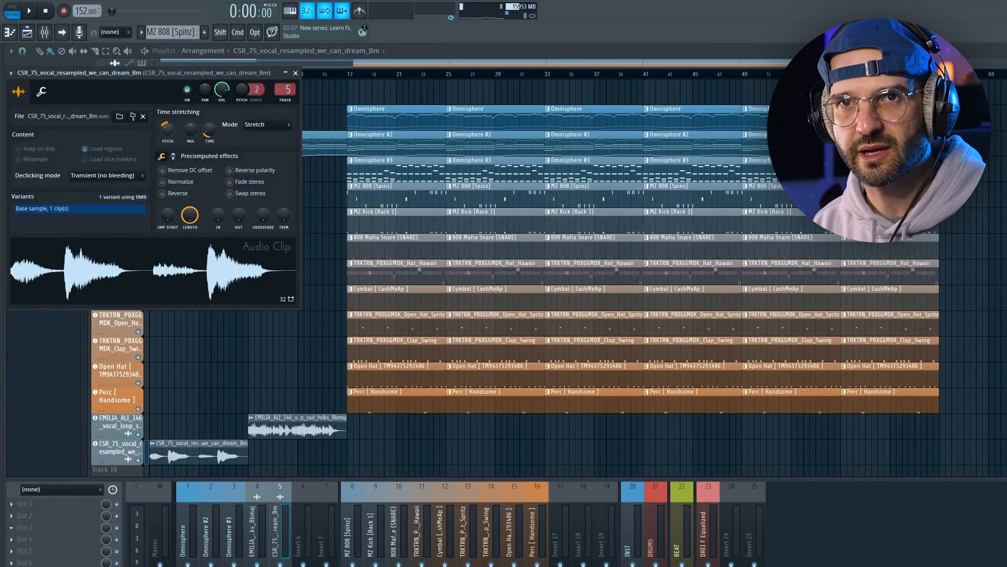
key("space")
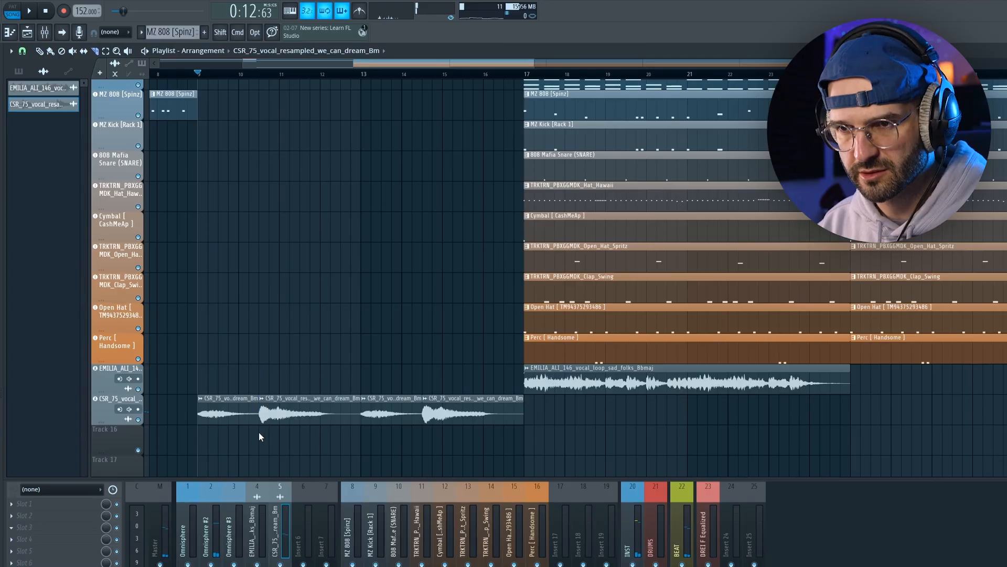
Step: Raise the volume of the quieter first and third slices of the CSR_75 vocal clip
left_click_drag(393, 440, 376, 421)
left_click_drag(229, 439, 226, 418)
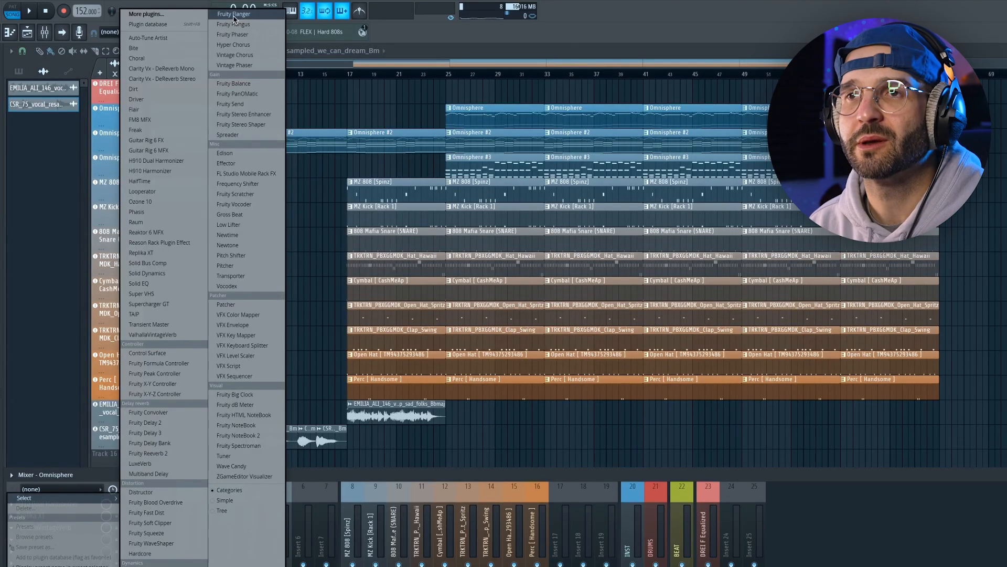
Step: Load the Freak effect with the Bubble Phase preset on the Omnisphere mixer insert
left_click(476, 550)
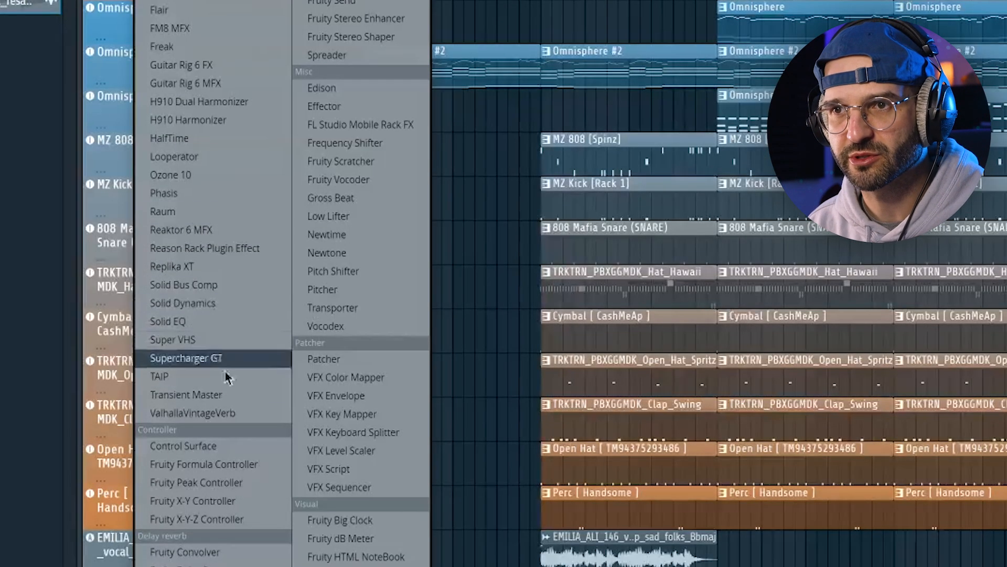
left_click(161, 46)
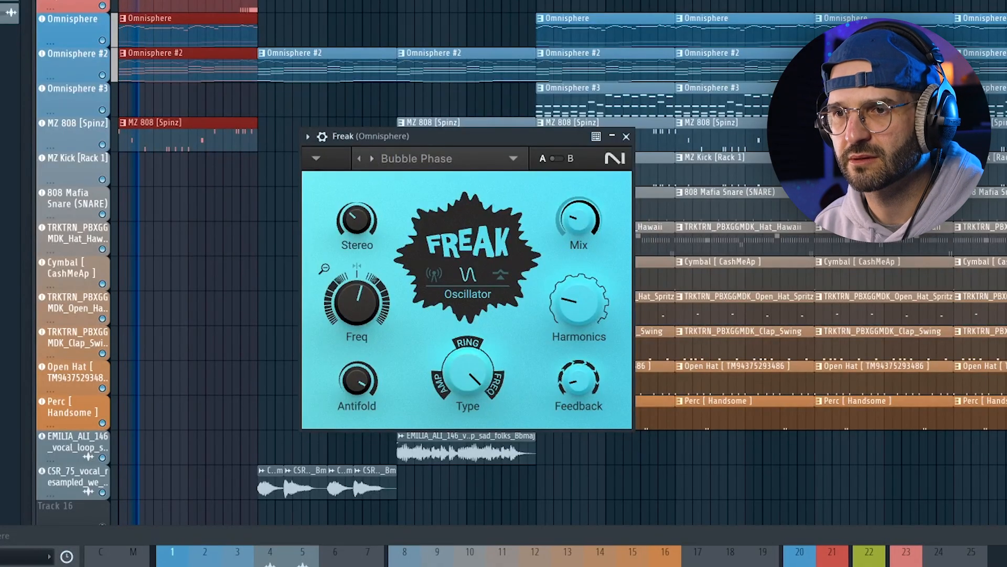
left_click(403, 537)
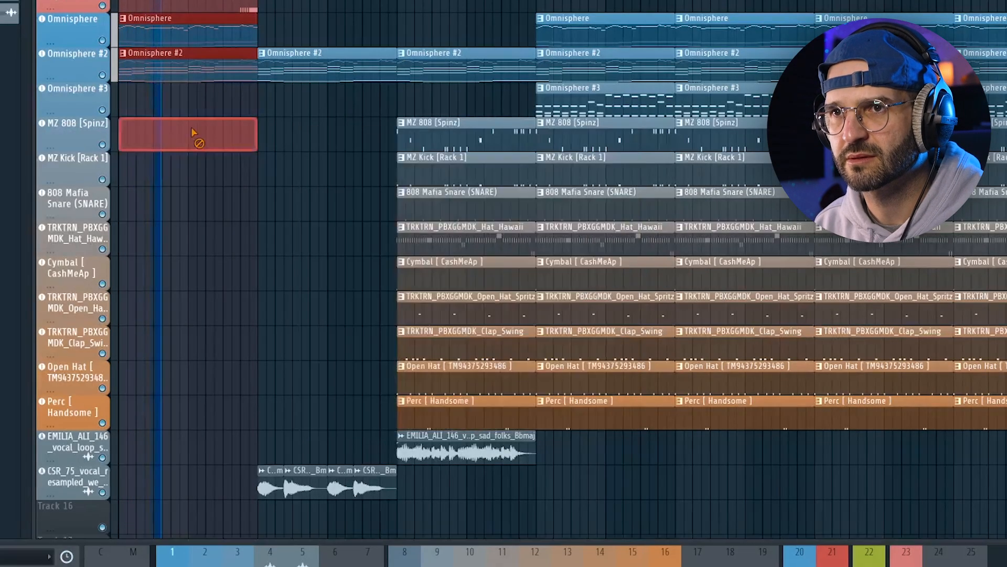